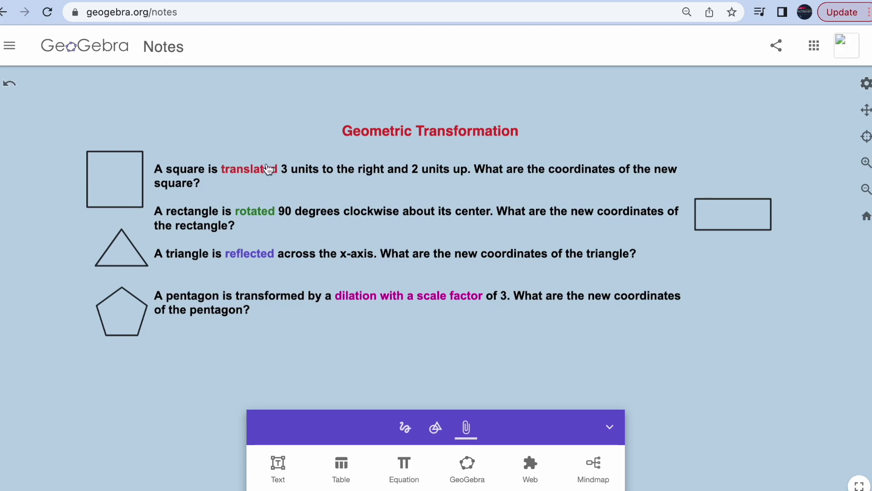
Step: Switch from the Notes page to the GeoGebra Classic graphing page
left_click(435, 2)
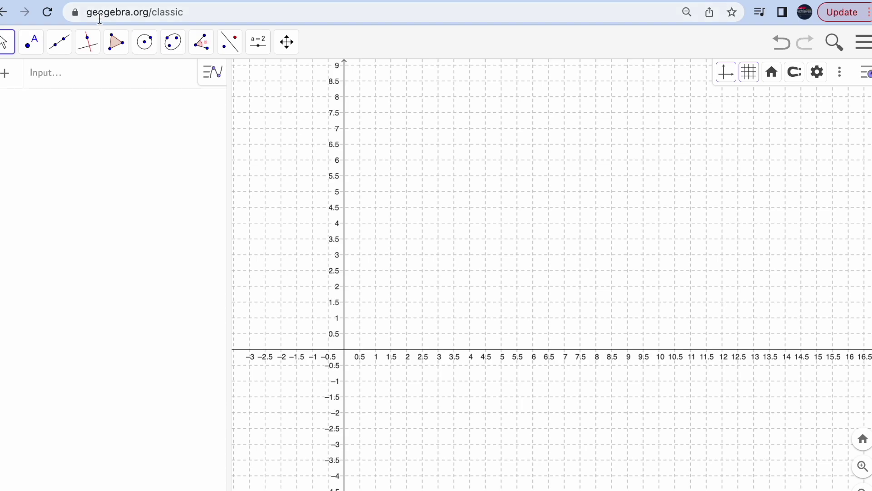
Step: Launch GeoGebra Classic 6 from the downloads page and reload it to a fresh default grid
left_click(192, 17)
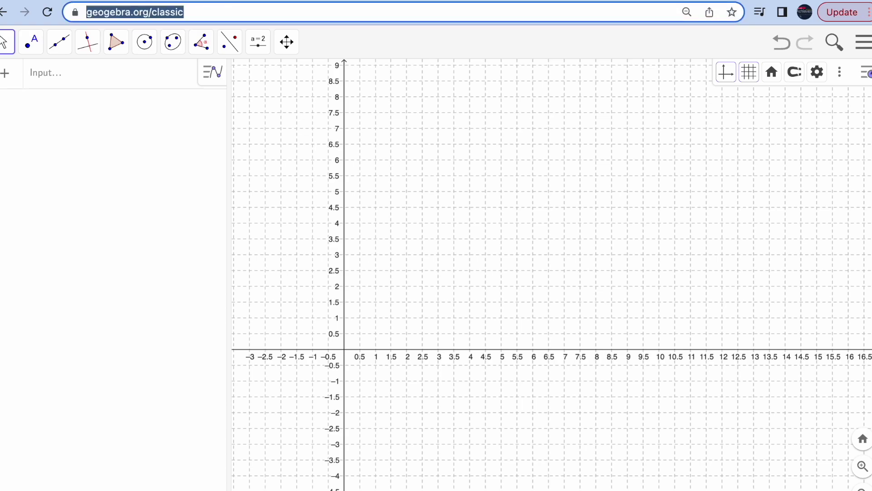
key("ctrl+w")
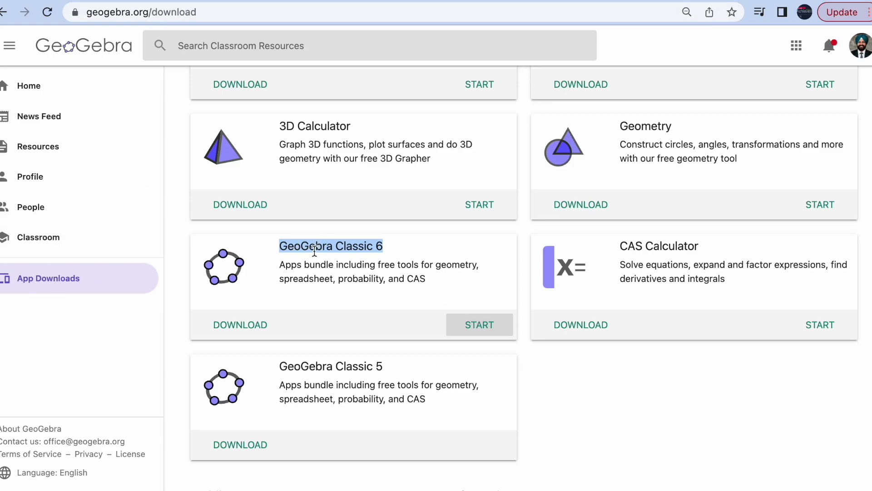
left_click(479, 324)
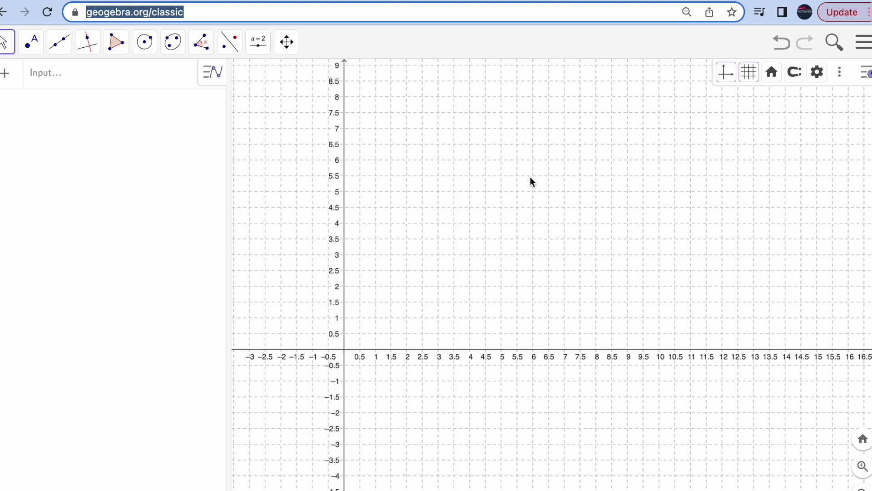
left_click(464, 164)
left_click(46, 12)
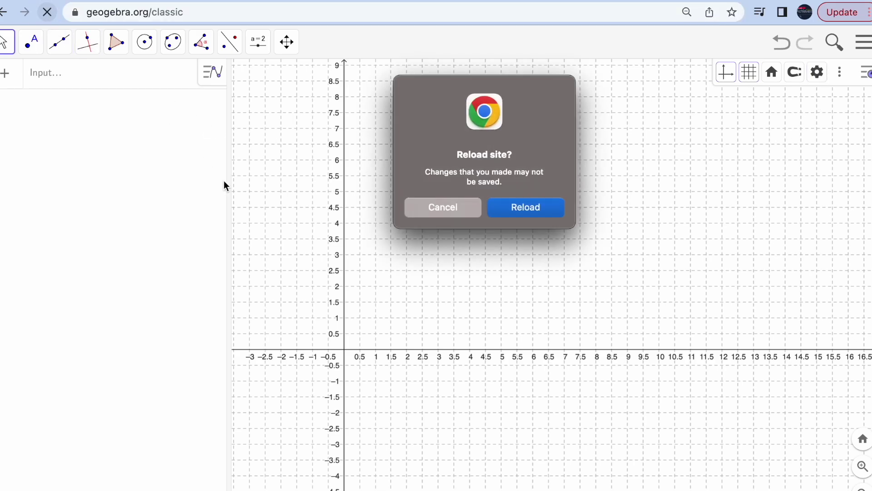
left_click(527, 207)
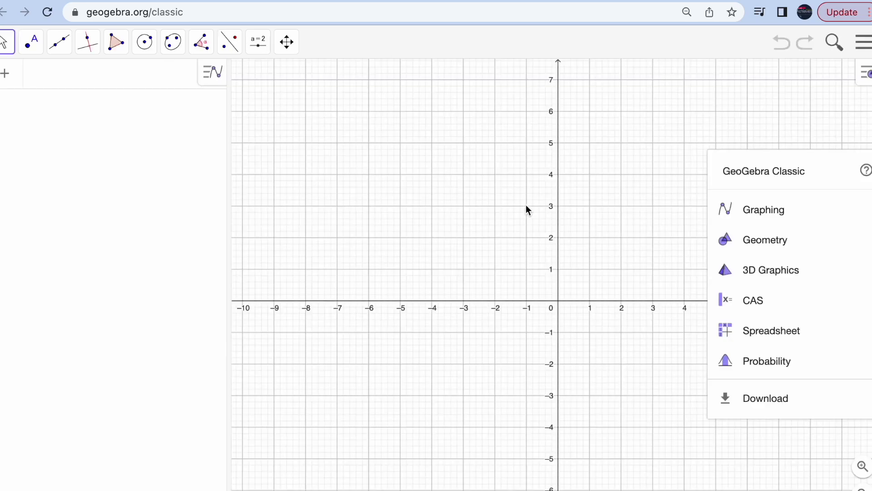
Step: In Graphics settings, enable custom Distance of 0.5 on both the xAxis and yAxis tabs
left_click_drag(618, 198, 413, 241)
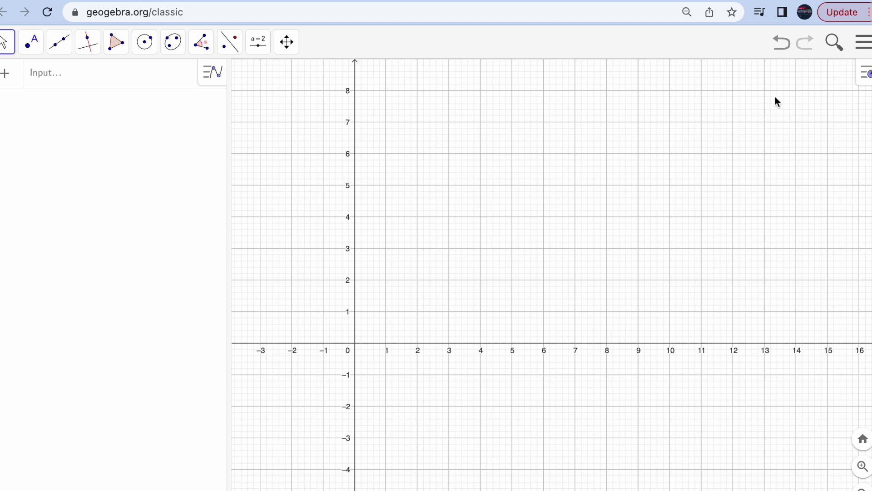
left_click(865, 75)
left_click(817, 73)
left_click(694, 78)
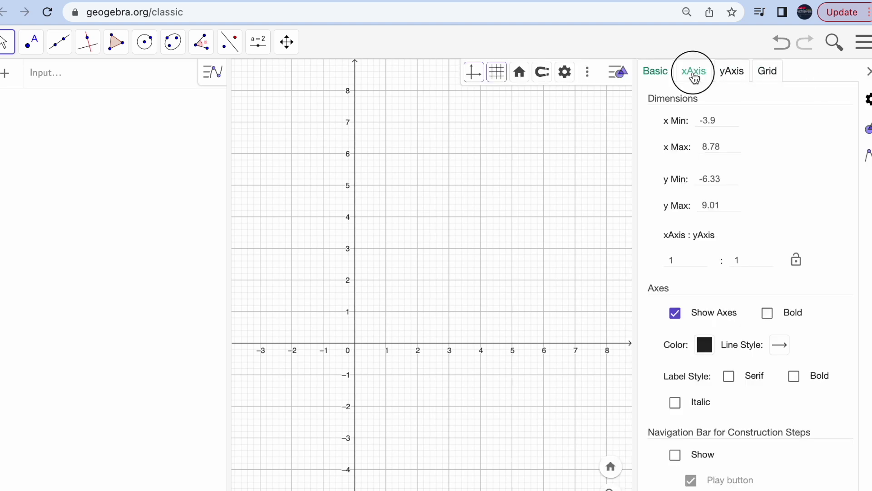
left_click(660, 179)
left_click(738, 179)
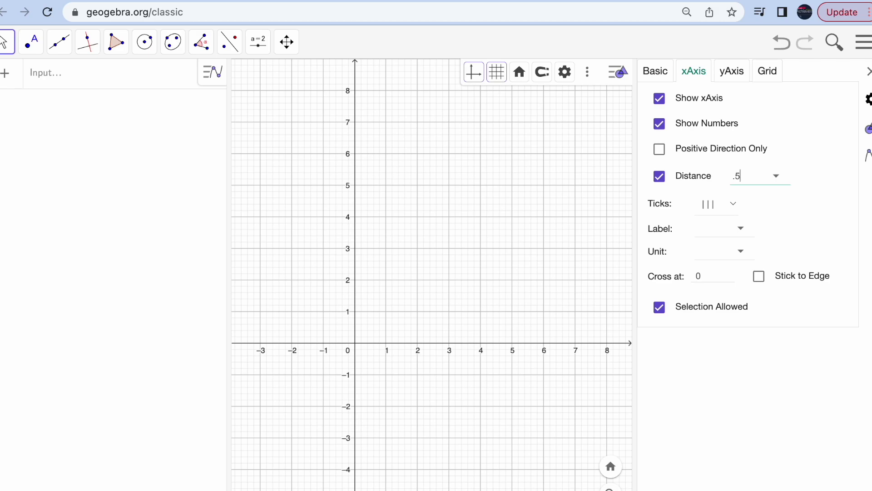
left_click(734, 73)
left_click(659, 177)
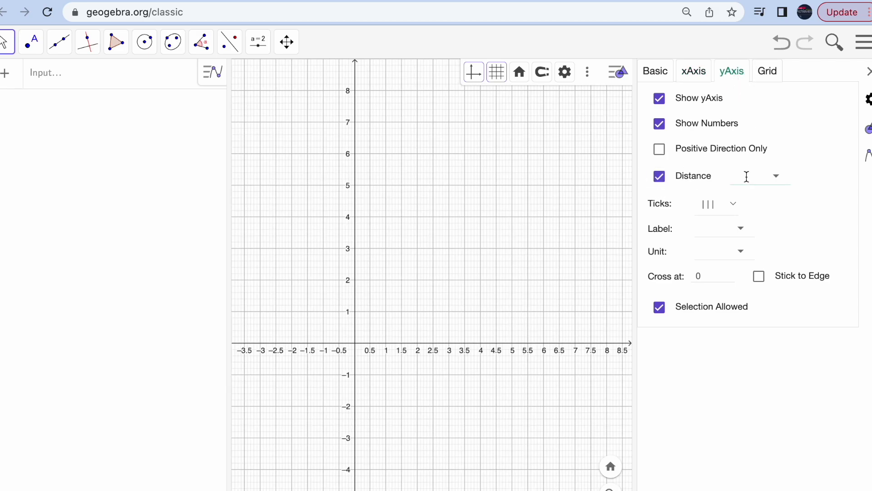
type(".5")
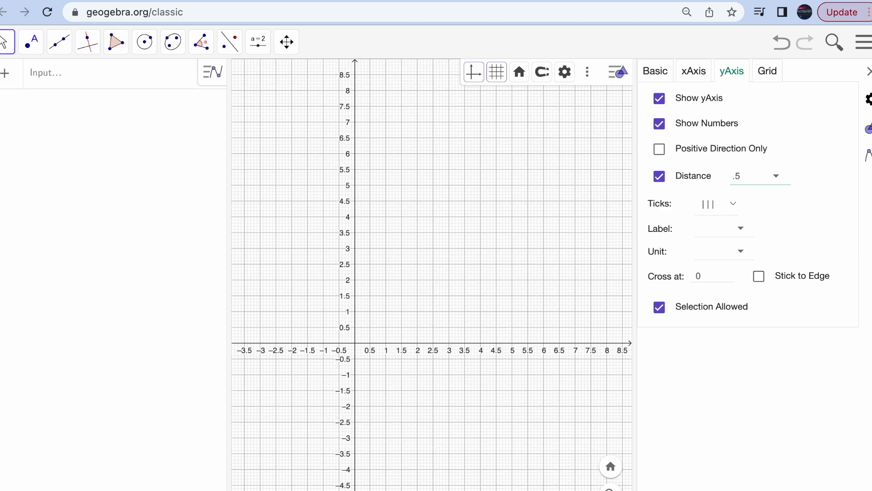
left_click(768, 75)
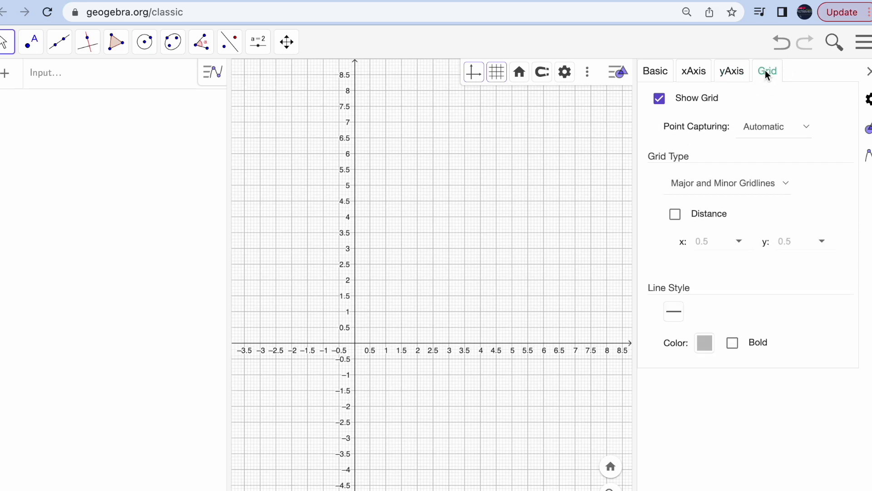
Step: Set the grid to Major Gridlines with 0.5 distance and thin lines, then close settings
left_click(687, 184)
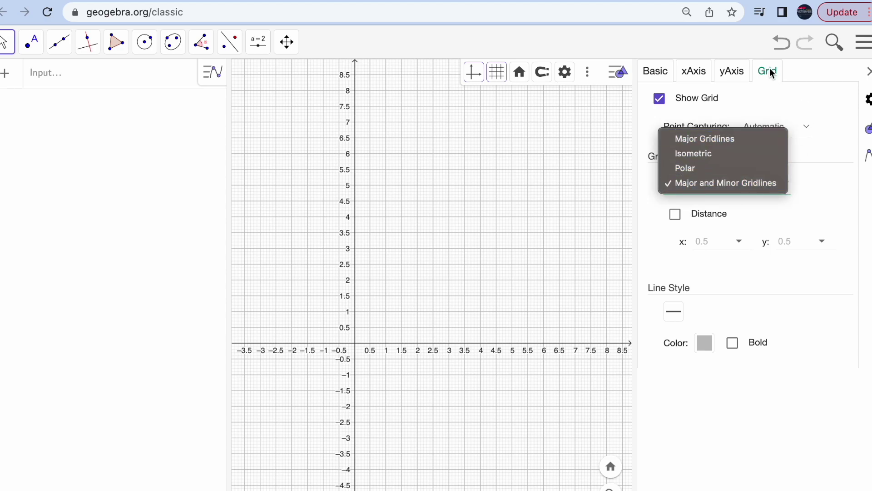
left_click(703, 141)
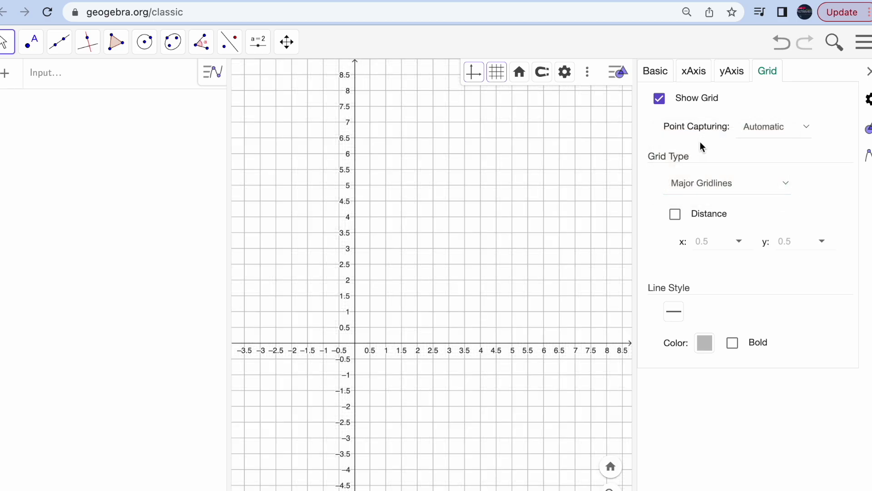
left_click(675, 217)
left_click(732, 346)
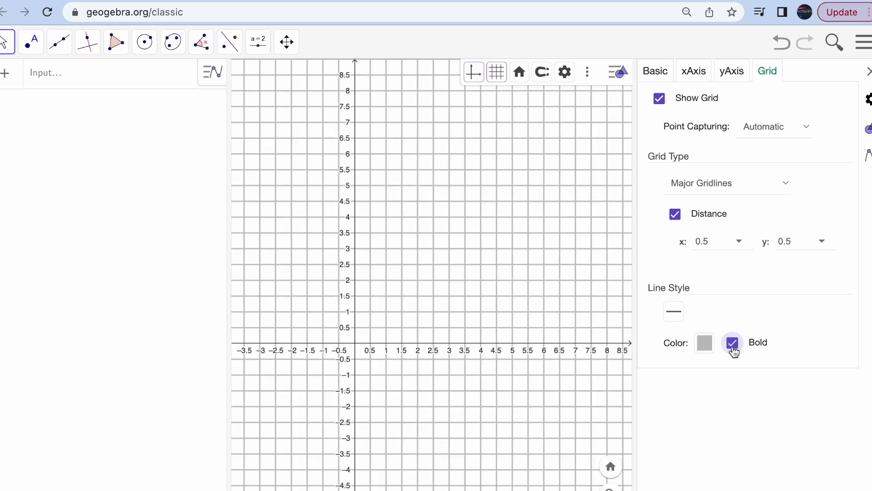
left_click(733, 345)
left_click(867, 72)
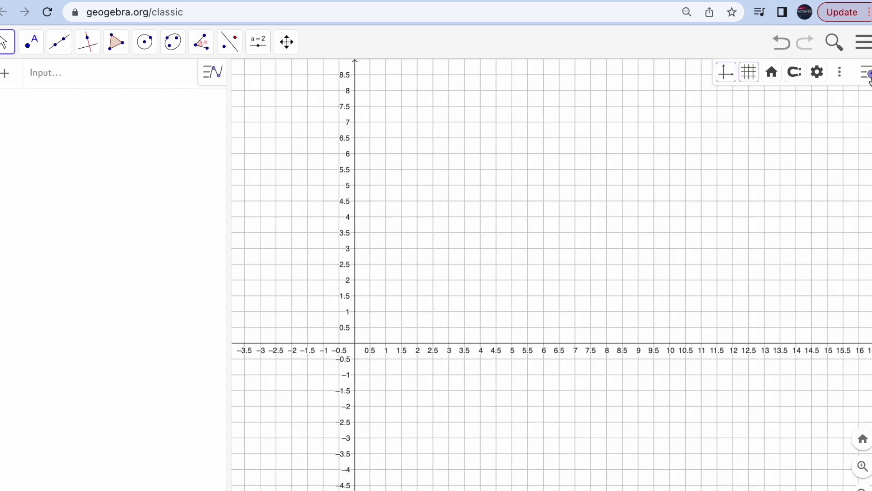
left_click_drag(459, 127, 437, 169)
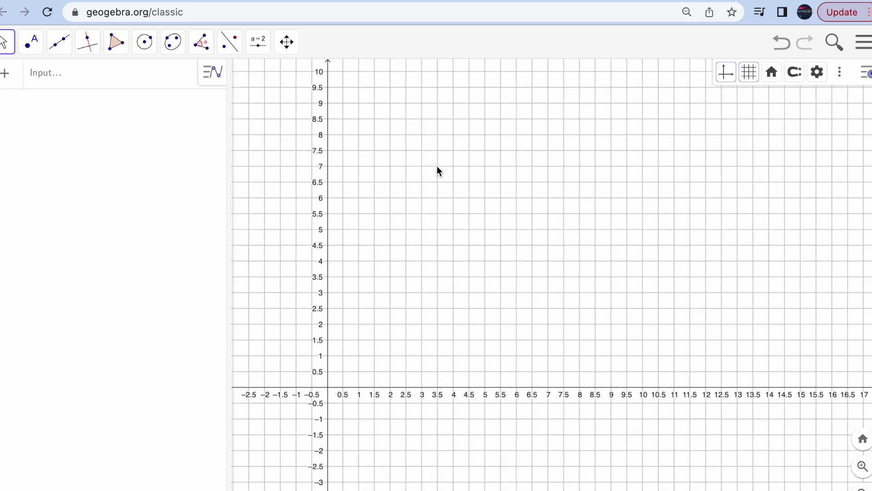
left_click(597, 1)
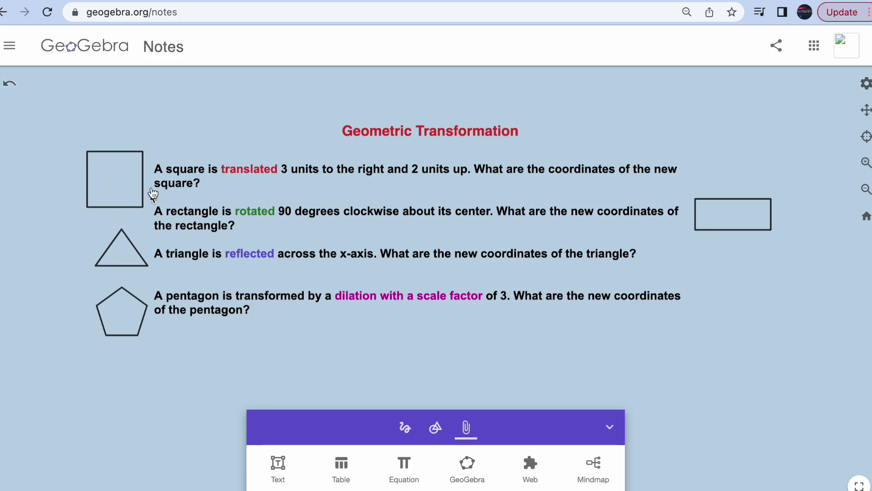
left_click(452, 2)
left_click(120, 78)
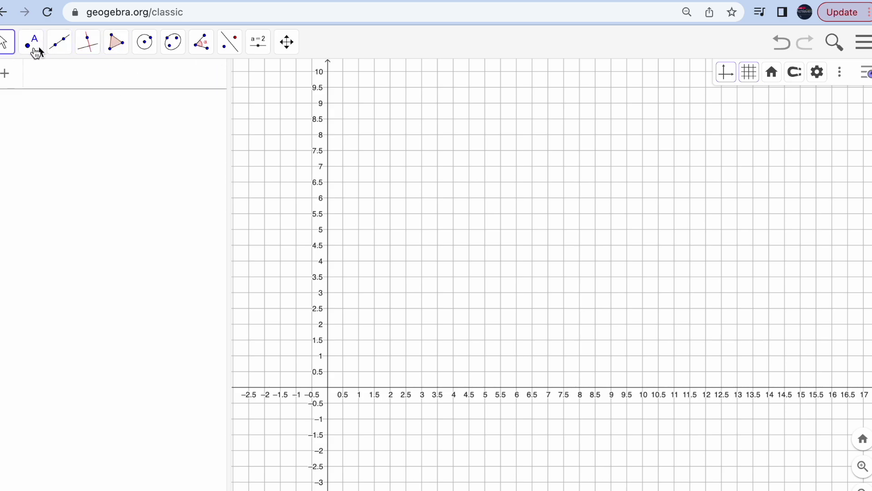
Step: Build a 4-vertex regular polygon from A(1, 3.5) and B(3.5, 3.5), then return to Move
left_click(117, 43)
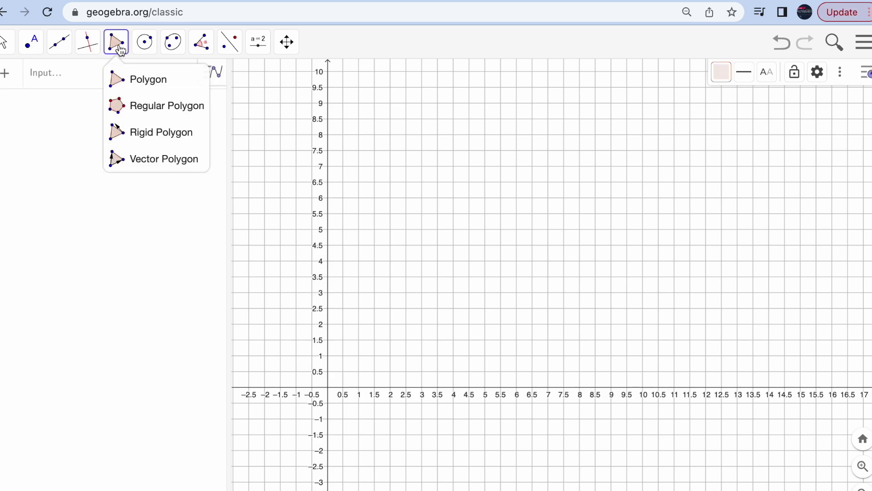
left_click(168, 109)
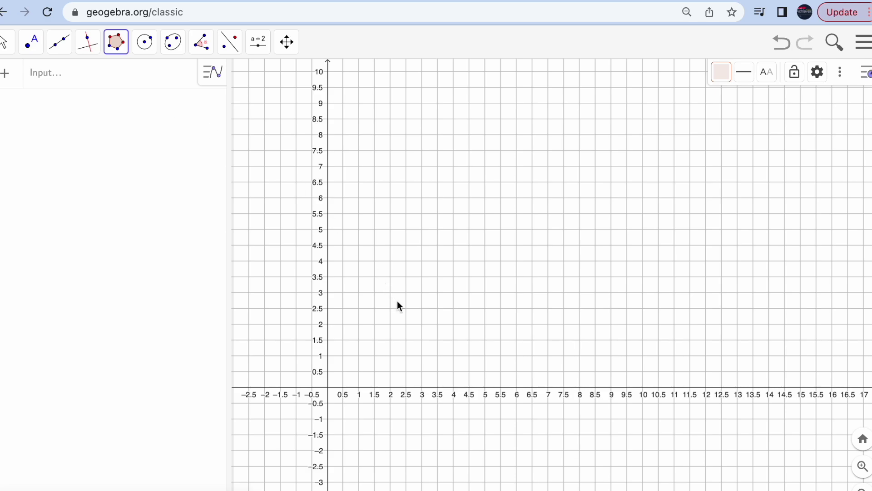
left_click(360, 276)
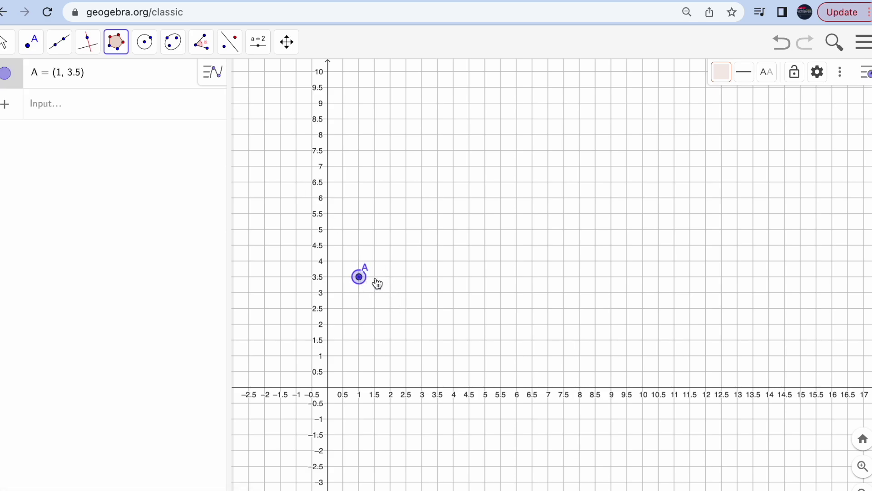
left_click(437, 277)
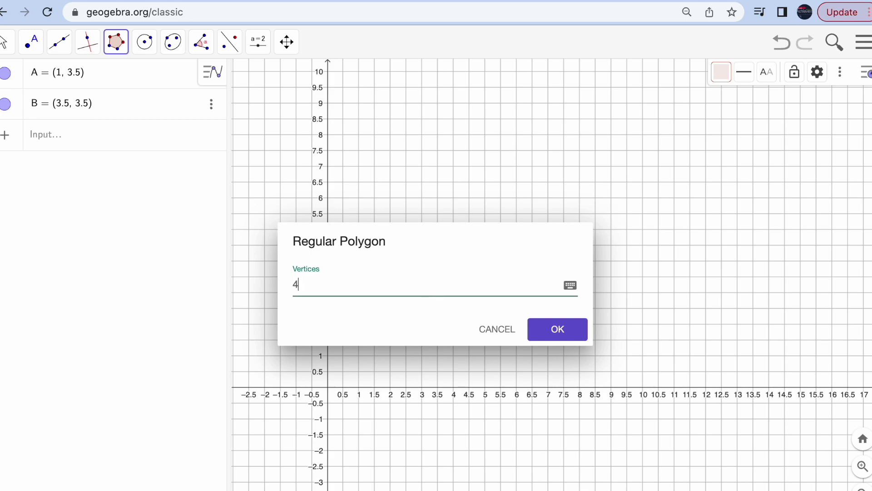
left_click(562, 334)
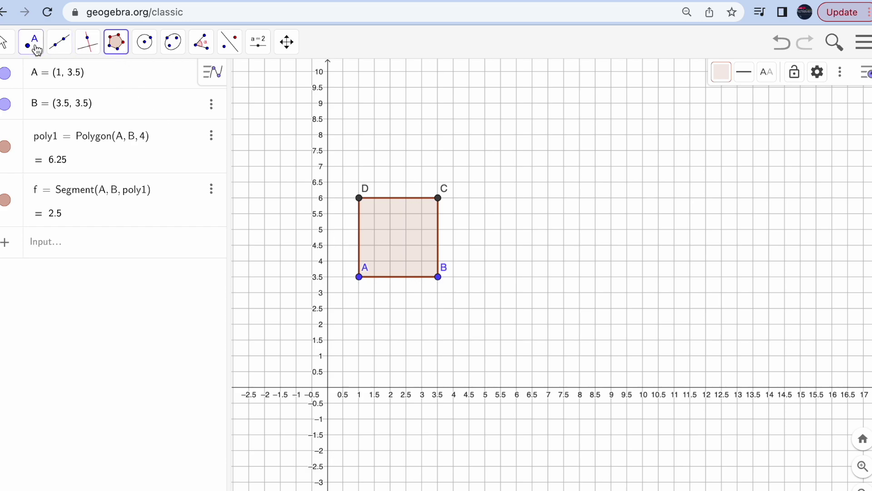
left_click(5, 48)
left_click(20, 78)
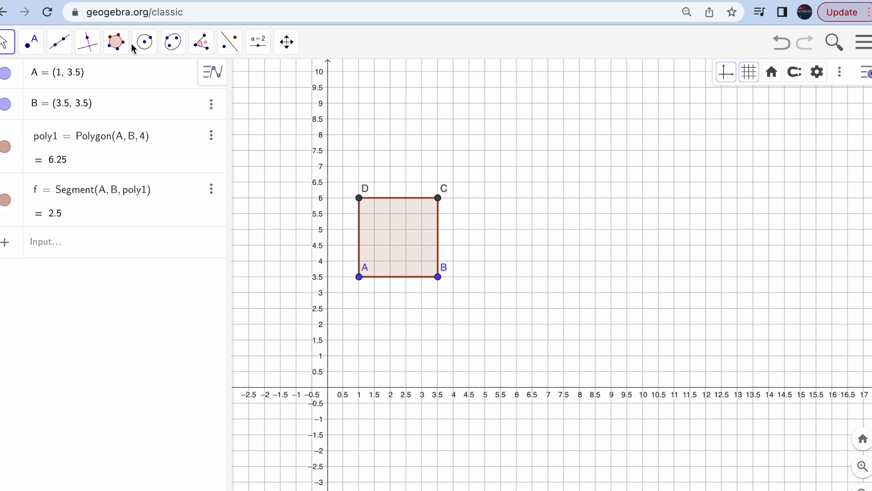
Step: Drag square ABCD and vertex B to try repositioning them
mouse_move(390, 243)
left_mouse_down()
mouse_move(544, 207)
mouse_move(483, 309)
mouse_move(402, 247)
mouse_move(413, 305)
mouse_move(395, 236)
mouse_move(384, 241)
left_mouse_up()
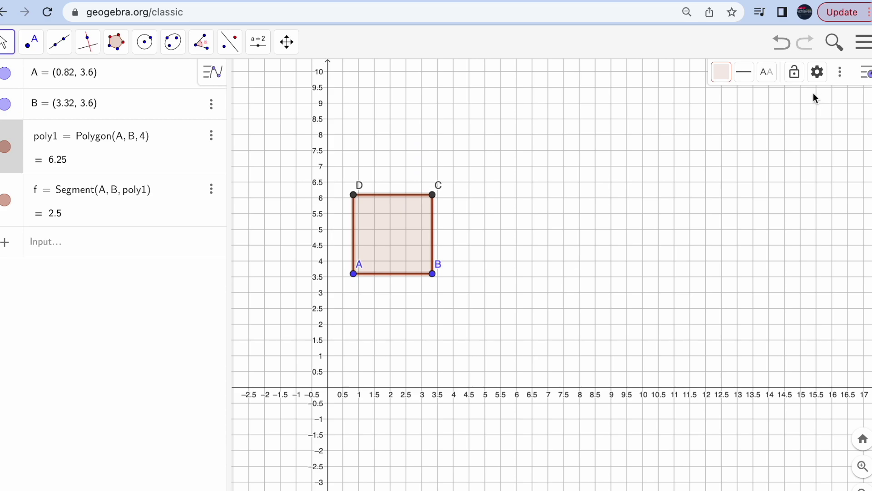
mouse_move(433, 274)
left_mouse_down()
mouse_move(482, 271)
mouse_move(432, 275)
left_mouse_up()
left_click(696, 146)
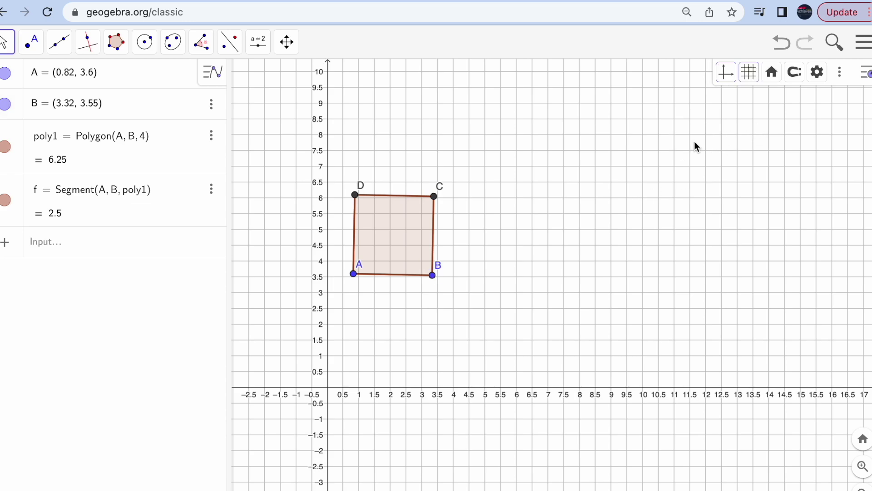
Step: Make points stick to the grid, then move B to (4, 3.5) with A at (1, 3.5)
left_click(795, 79)
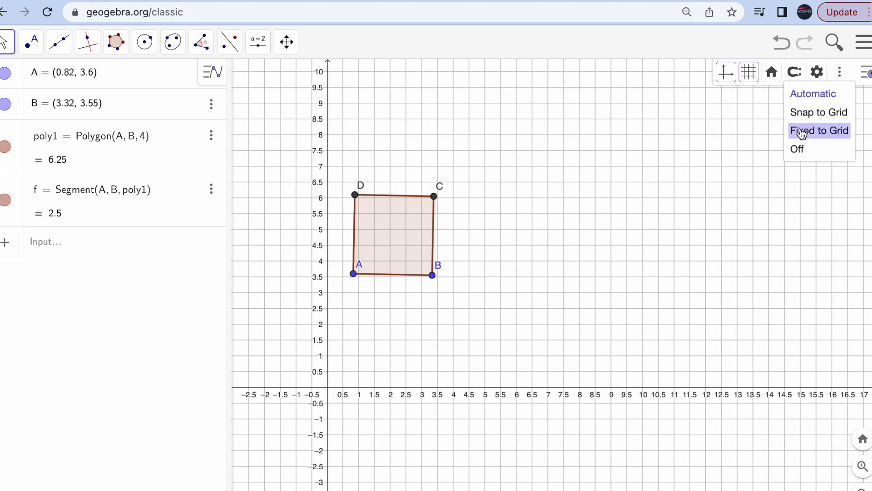
left_click(833, 132)
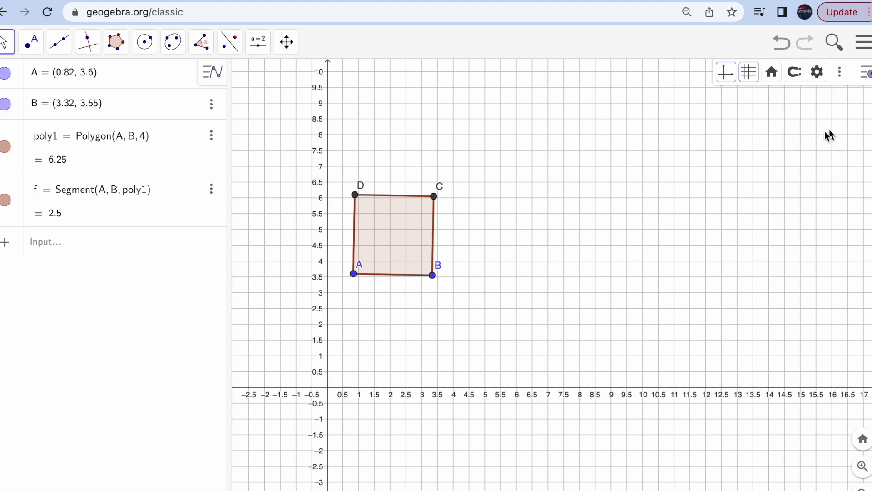
left_click_drag(433, 275, 454, 276)
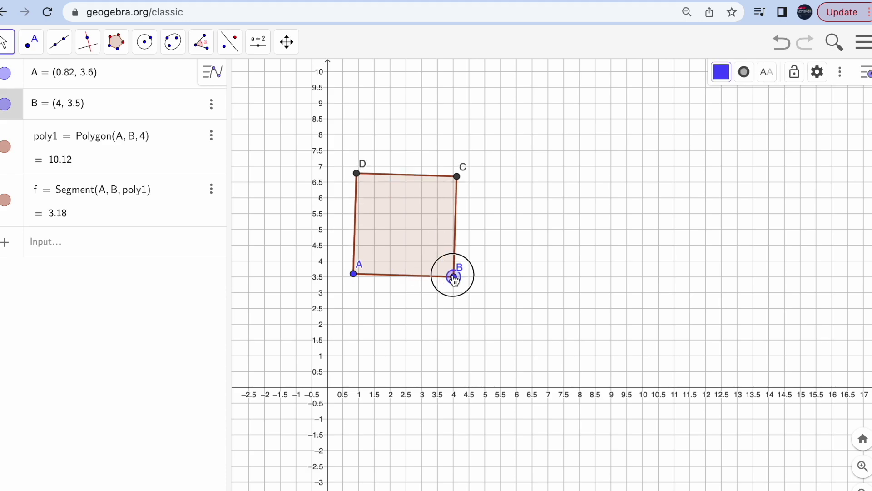
left_click_drag(357, 278, 359, 276)
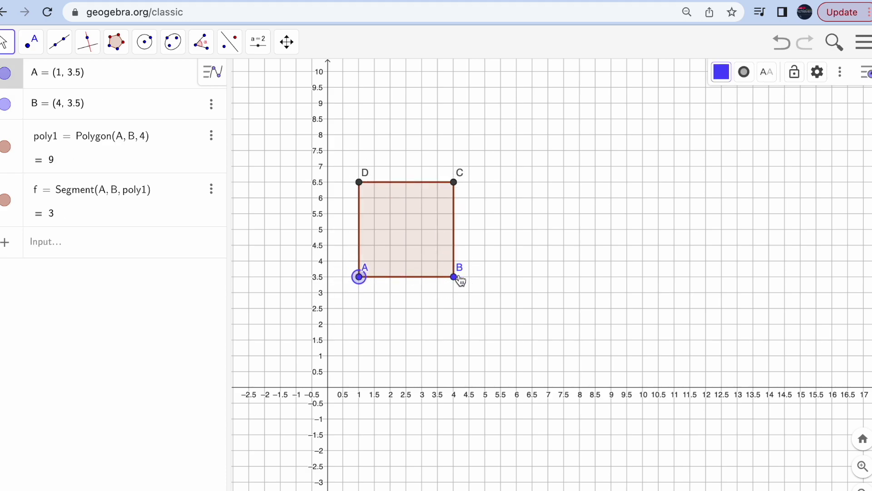
mouse_move(456, 279)
left_mouse_down()
mouse_move(522, 279)
mouse_move(438, 278)
mouse_move(499, 265)
mouse_move(438, 278)
mouse_move(455, 279)
left_mouse_up()
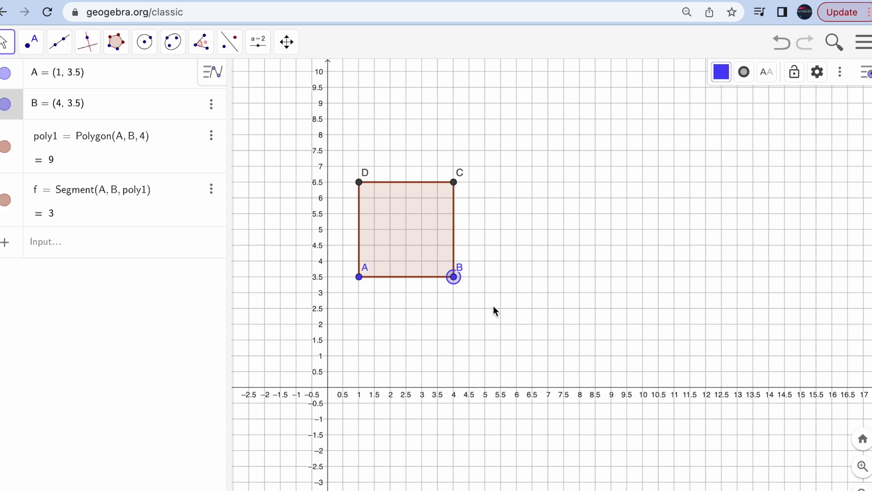
left_click(817, 71)
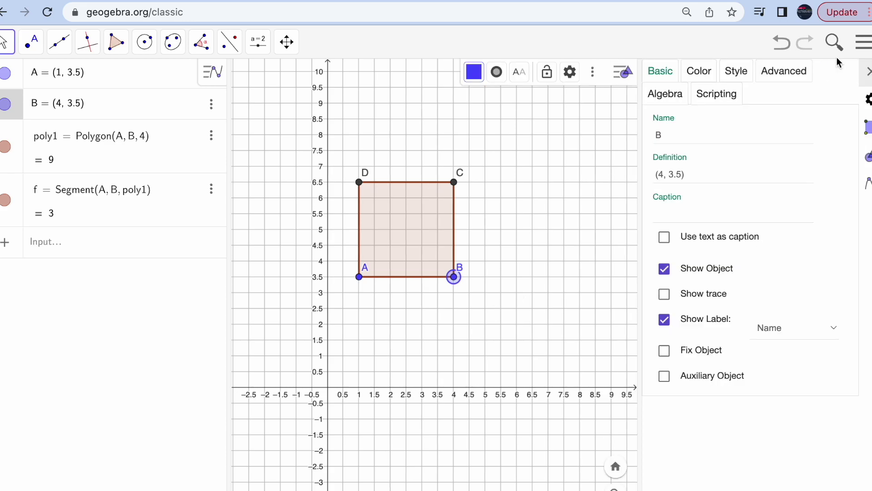
left_click(579, 172)
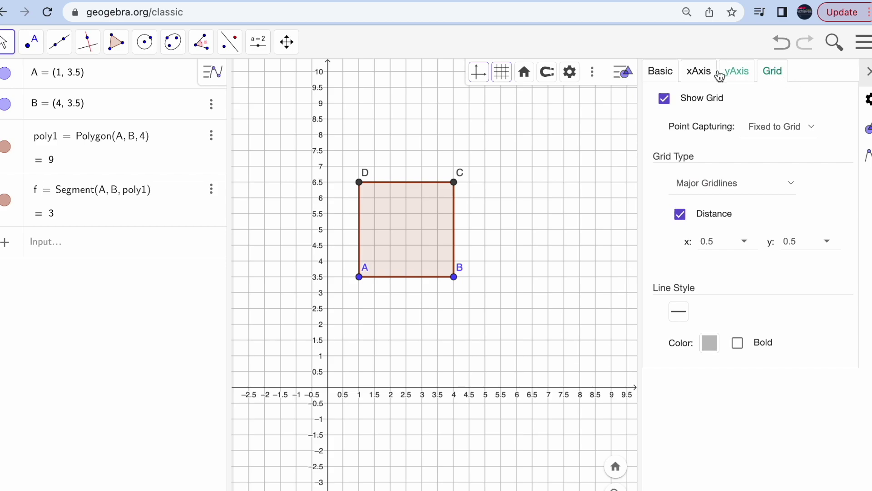
left_click(701, 74)
left_click(751, 178)
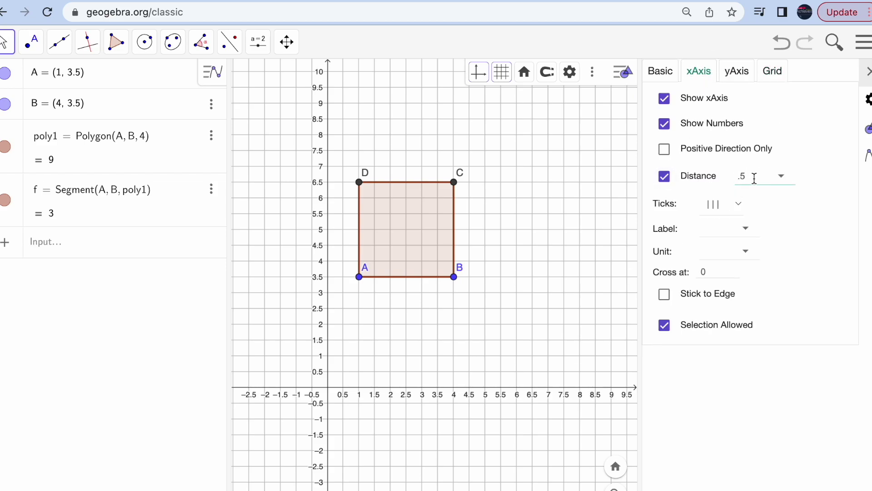
left_click(867, 74)
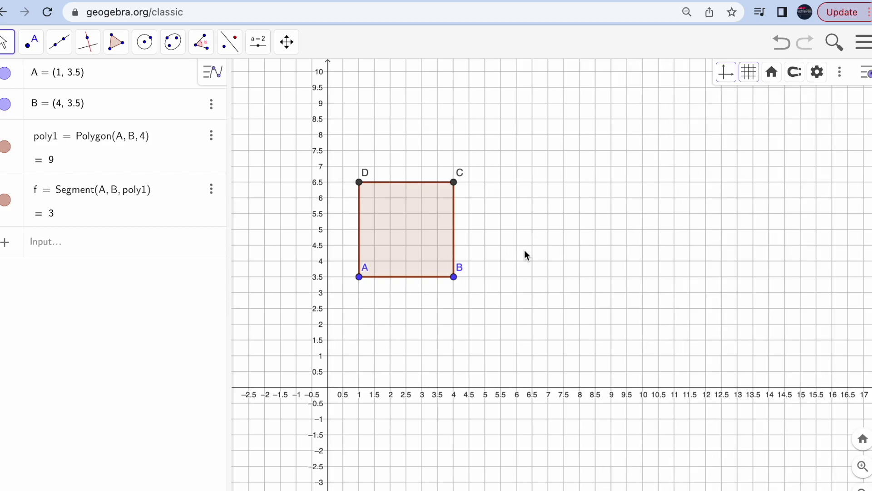
left_click(80, 249)
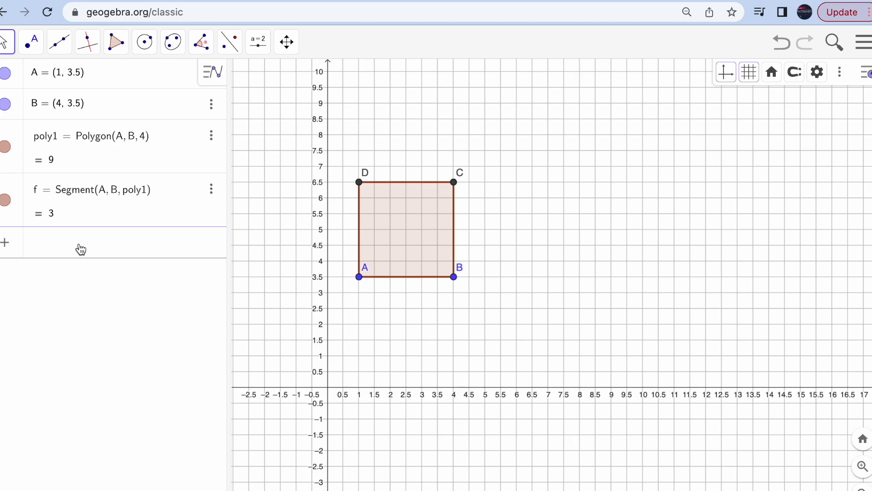
Step: Insert the Translate( <Object>, <Vector> ) template from the Input bar autocomplete
type("Tran")
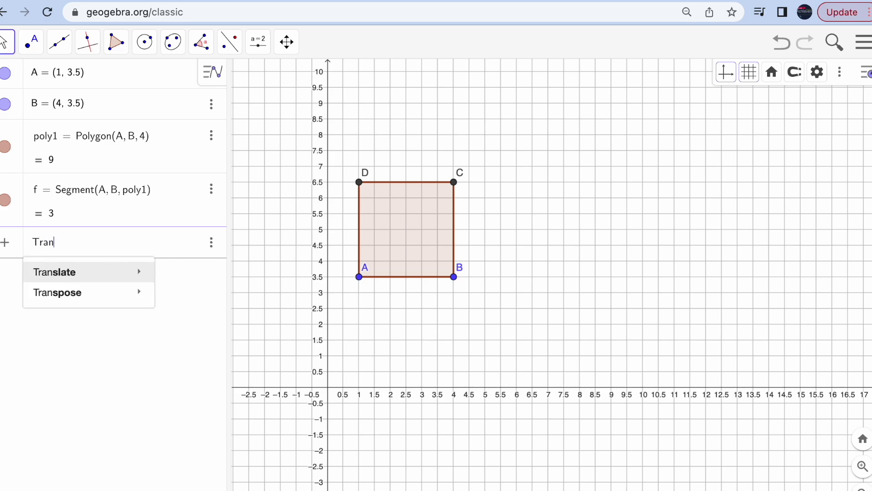
key("BackSpace")
key("BackSpace")
key("BackSpace")
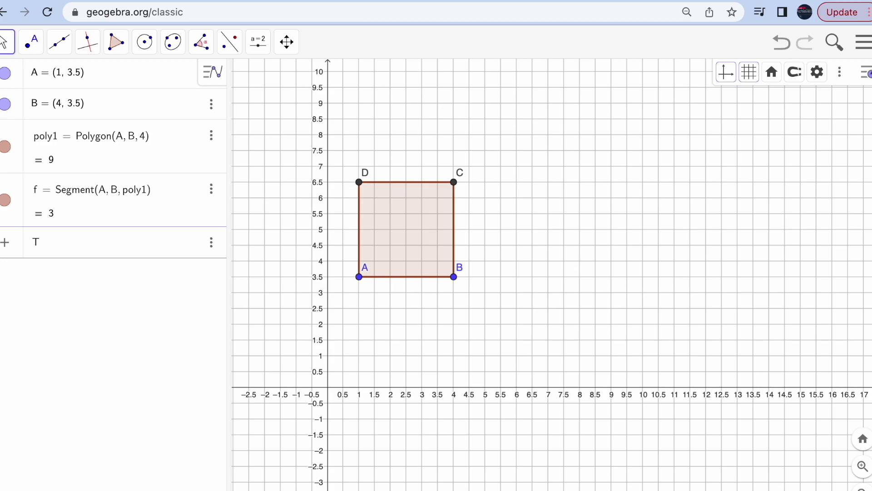
type("rans")
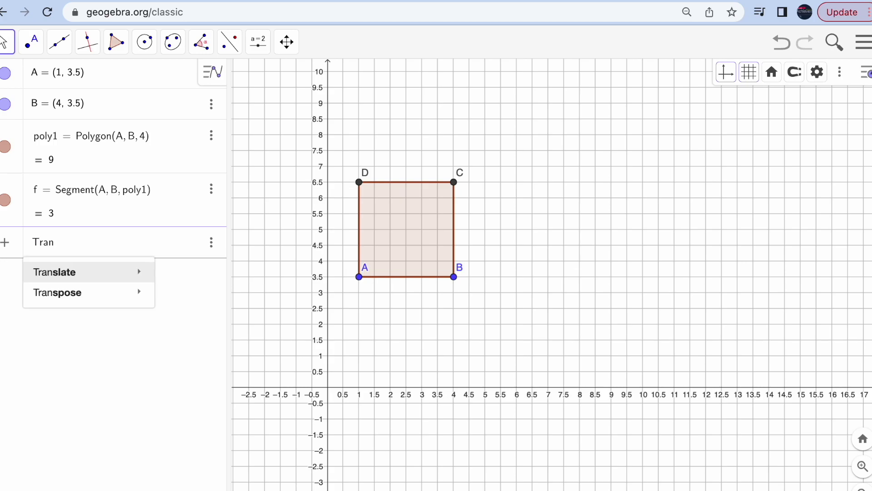
mouse_move(72, 266)
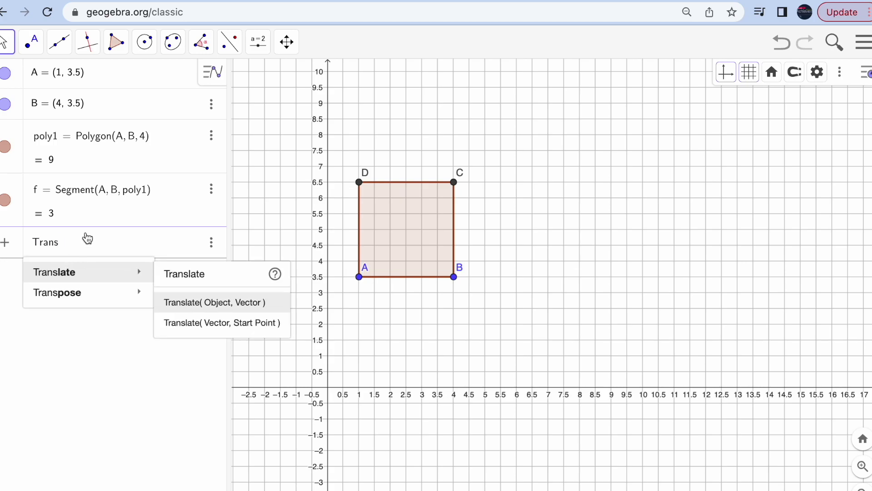
scroll(88, 238, "up", 5)
mouse_move(113, 292)
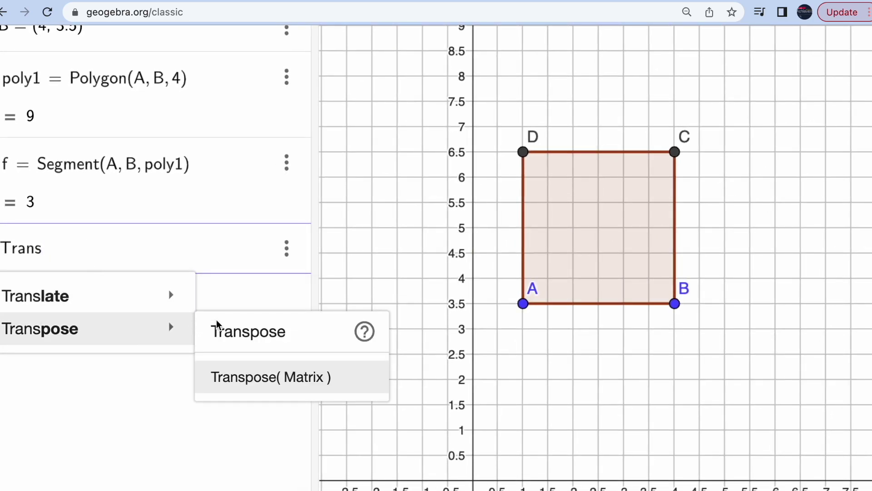
mouse_move(167, 295)
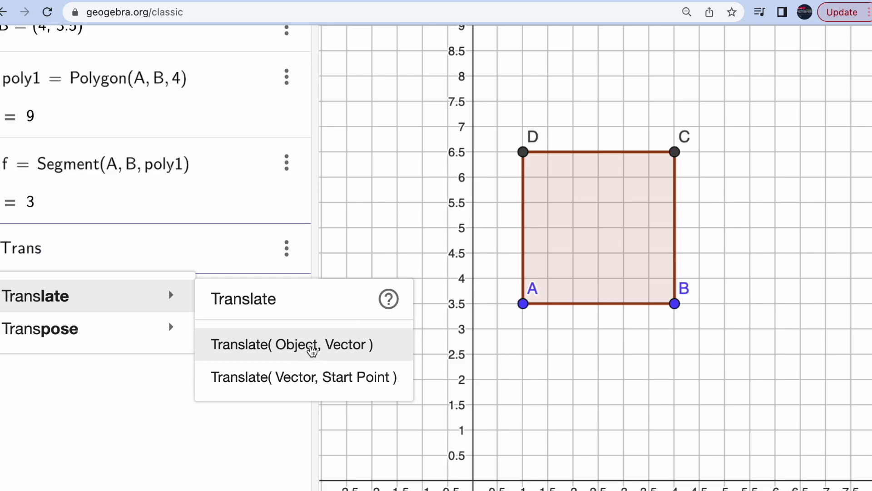
left_click(312, 345)
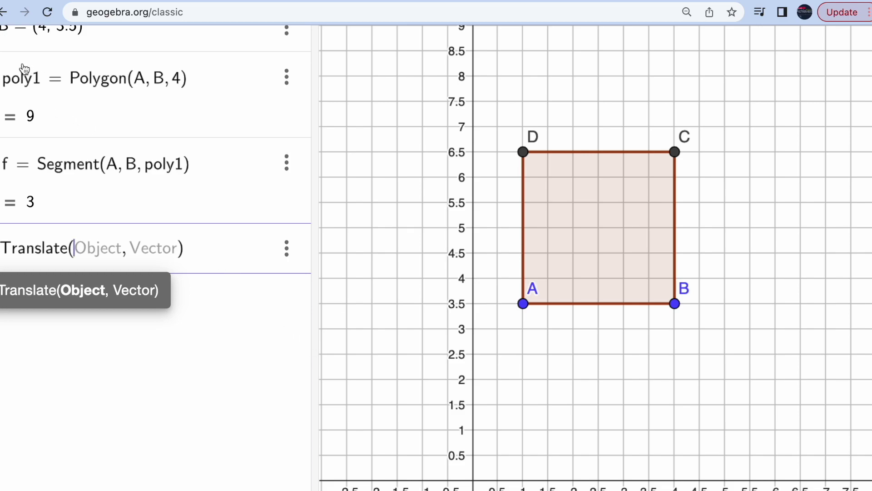
Step: Complete it as Translate(poly1, (3,2)) and enter it to create poly1'
type("poly1")
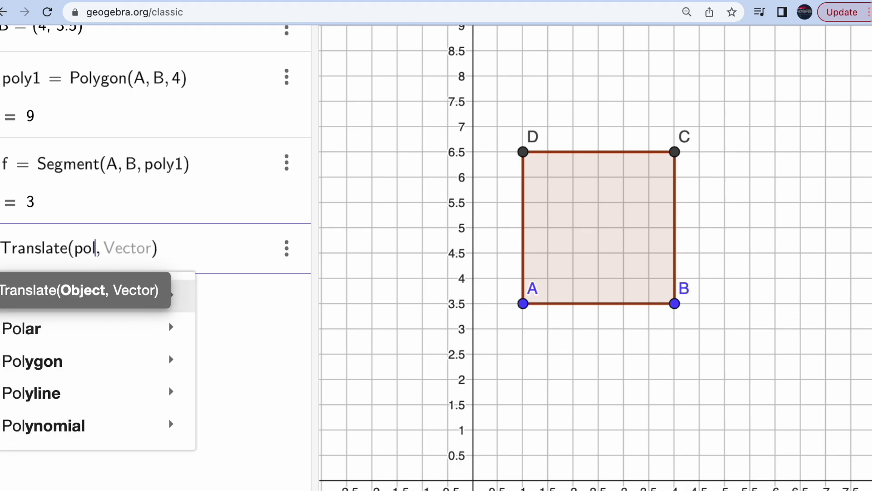
key("Right")
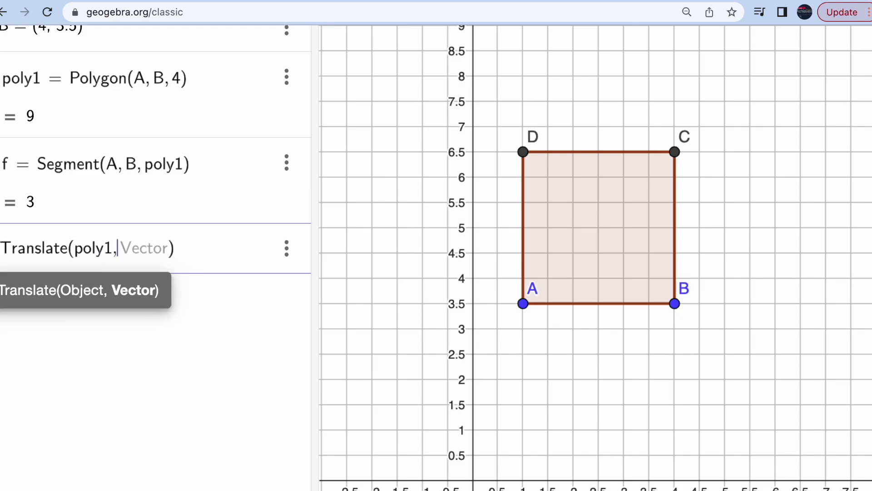
type("(")
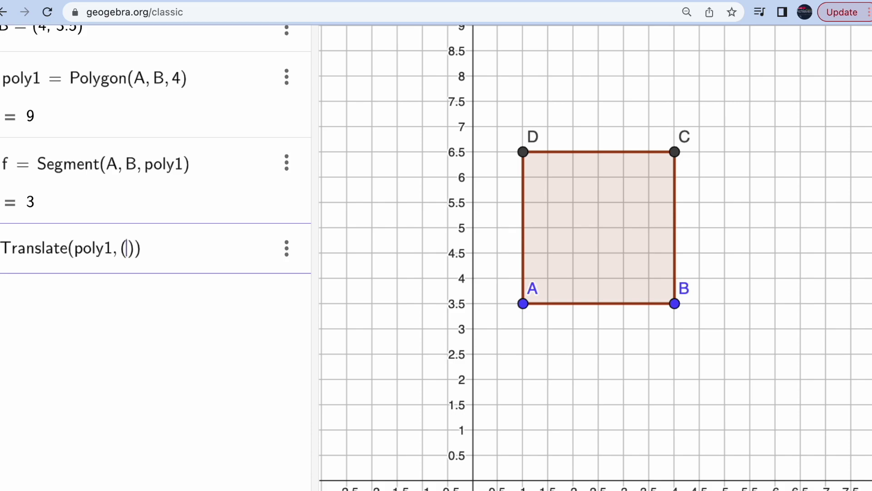
type("3,2")
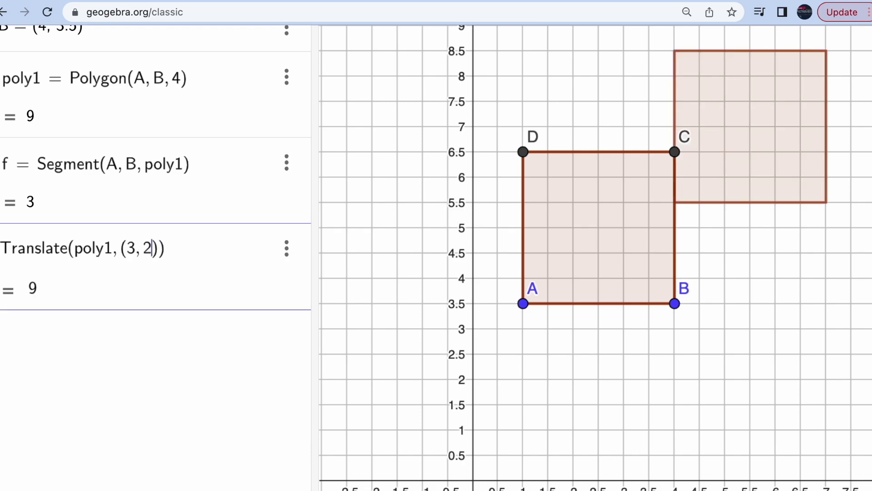
key("Right")
key("Return")
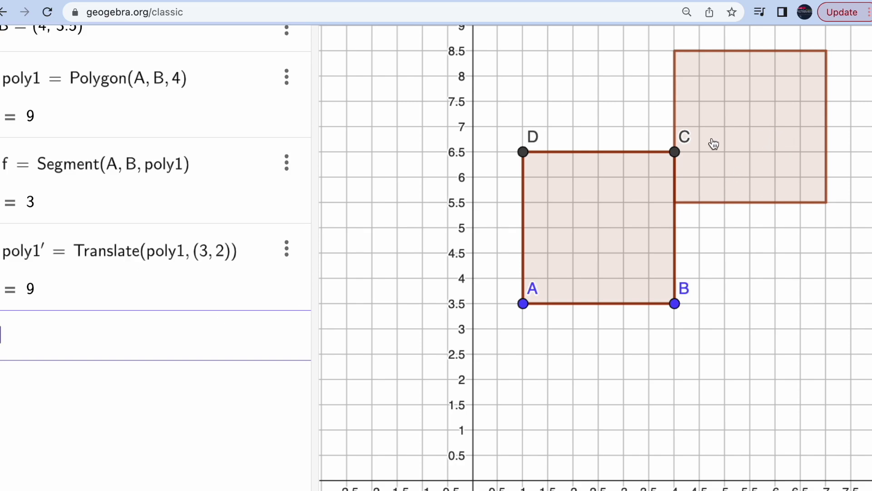
key("super+minus")
key("super+minus")
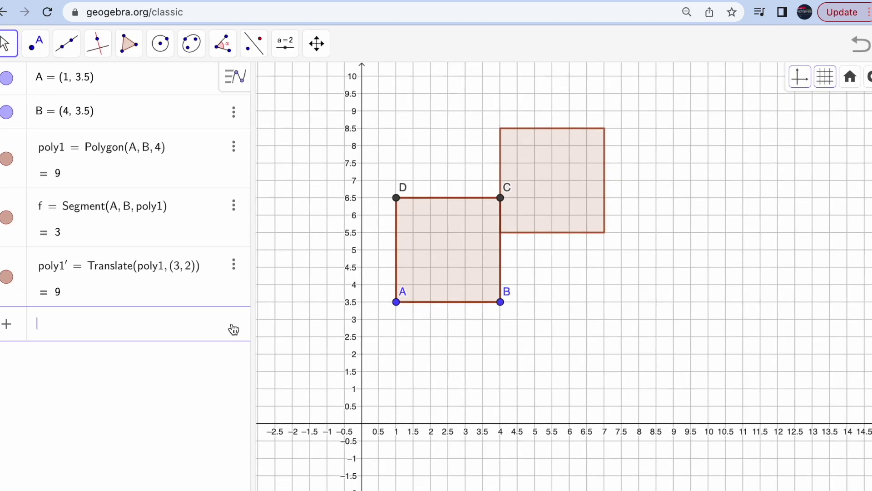
Step: Give poly1' a blue colour with fill opacity 20 using the style bar palette
key("super+minus")
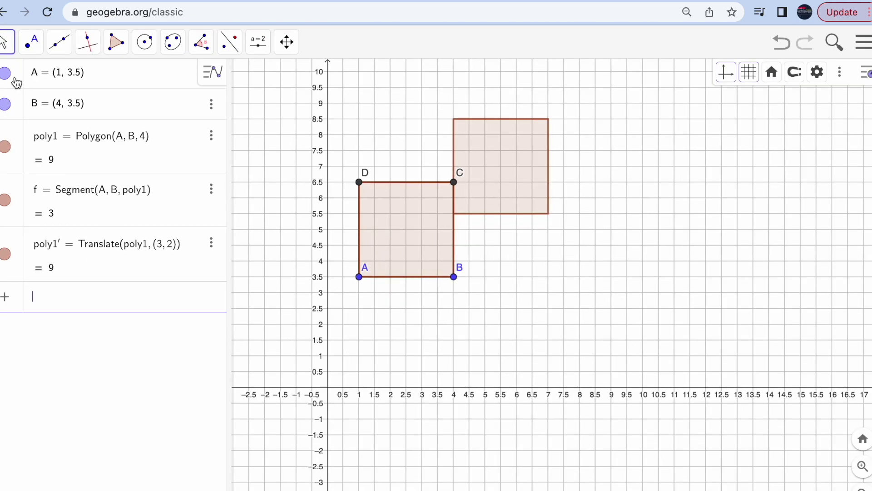
left_click(500, 169)
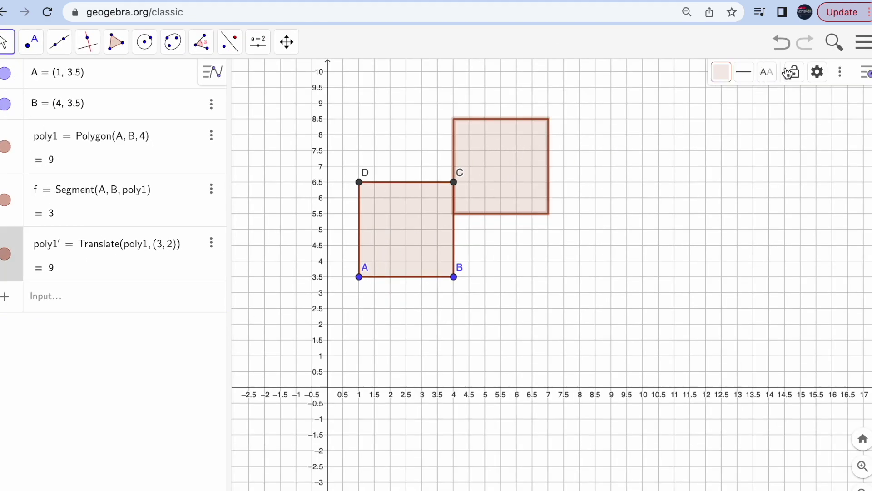
left_click(720, 73)
left_click(747, 104)
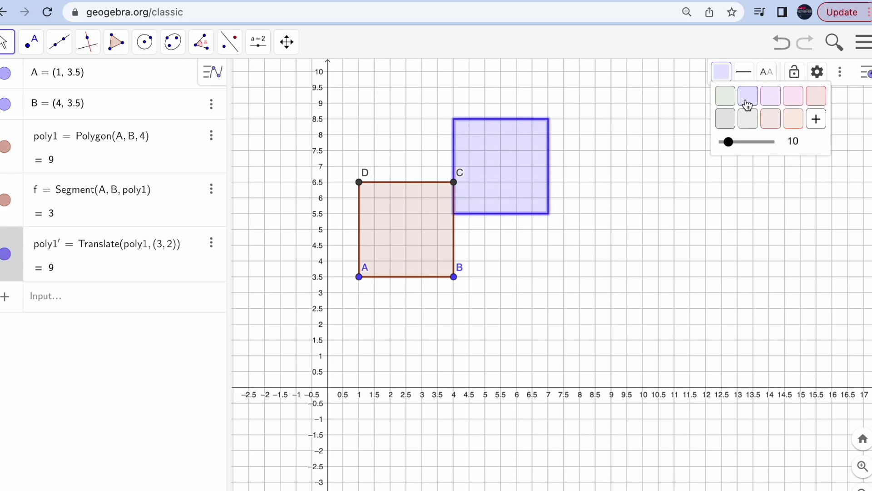
mouse_move(728, 143)
left_mouse_down()
mouse_move(746, 143)
mouse_move(735, 146)
left_mouse_up()
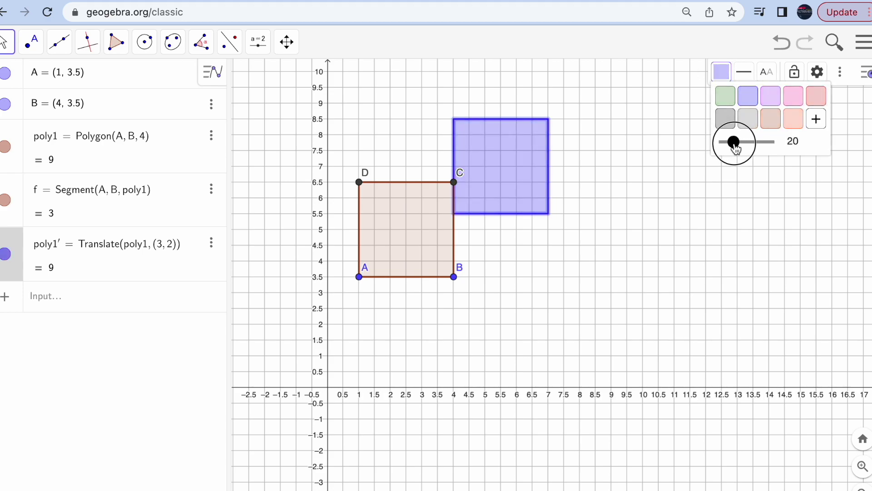
left_click(580, 185)
left_click(74, 299)
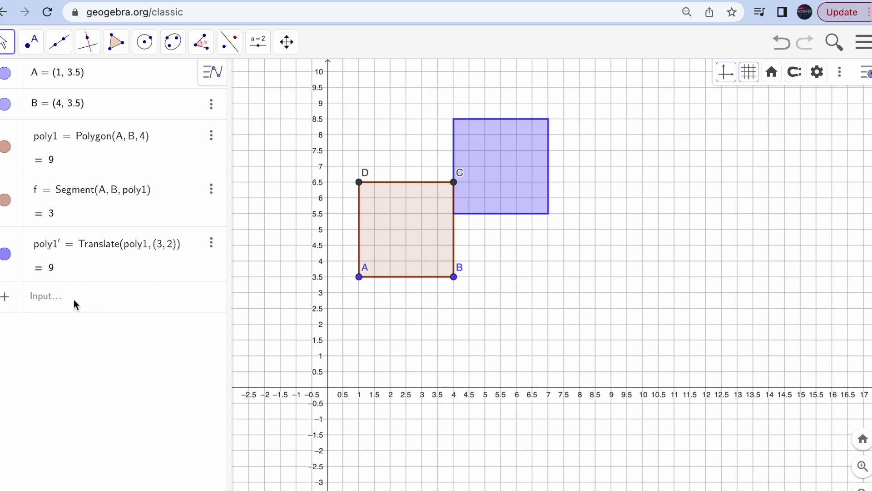
Step: Drag square ABCD until A sits at (1.5, 1.5) and B at (4.5, 1.5)
left_click(33, 304)
left_click_drag(427, 225, 452, 176)
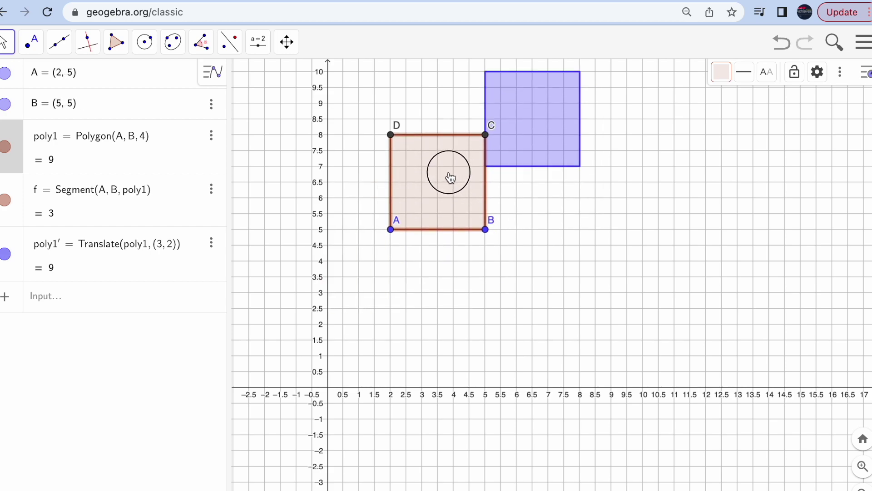
left_click_drag(435, 175, 425, 283)
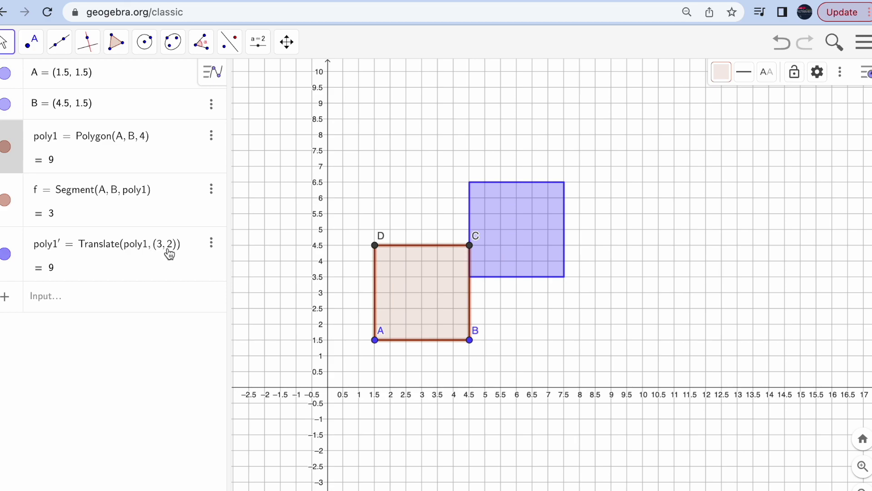
left_click(54, 298)
left_click(40, 295)
left_click(34, 298)
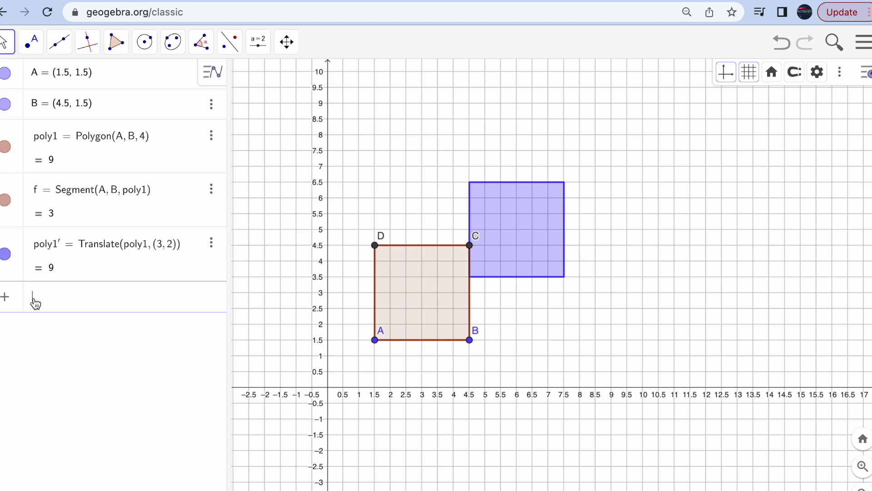
Step: Enter a = 2 and b = 3 as sliders, then drag slider a to 3.3
type("a = 2")
key("Return")
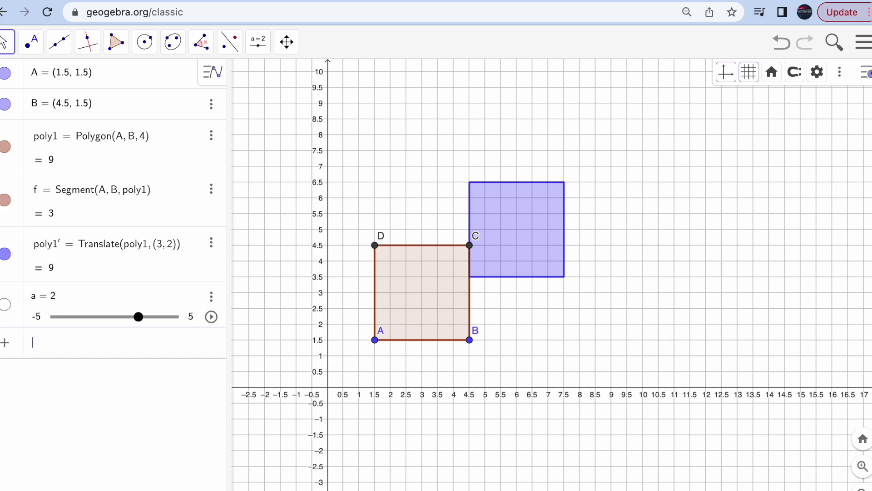
type("b=")
key("Return")
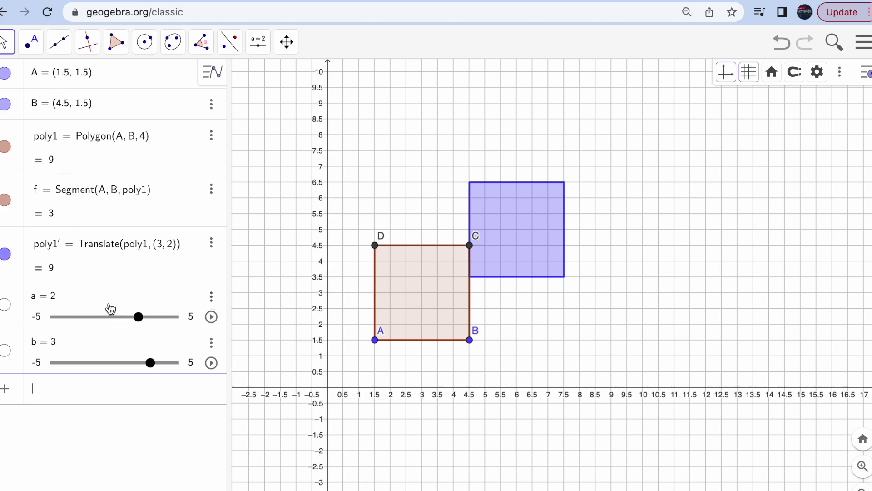
mouse_move(144, 322)
left_mouse_down()
mouse_move(121, 321)
mouse_move(158, 322)
left_mouse_up()
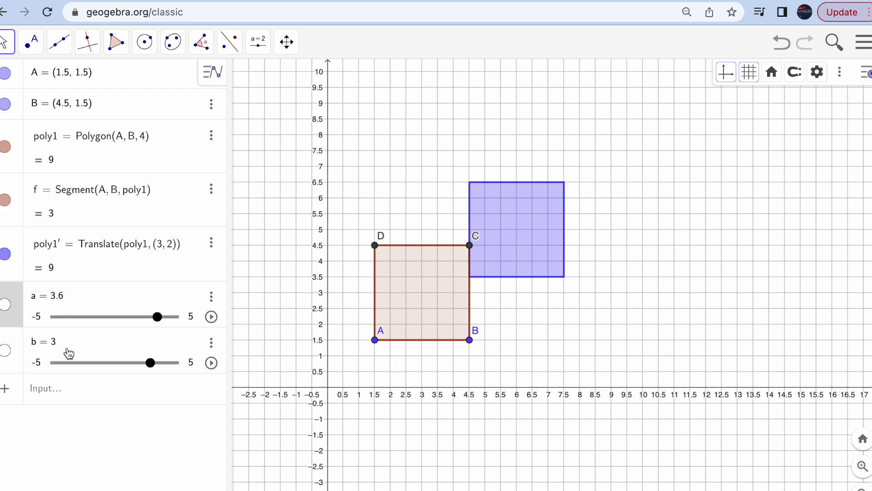
left_click_drag(156, 319, 154, 320)
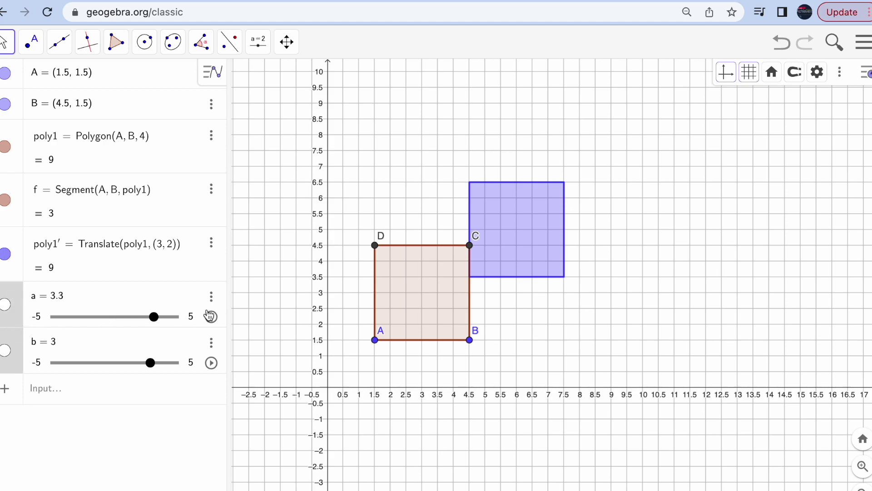
Step: Give sliders a and b an increment of 0.5 in the slider settings
left_click(212, 298)
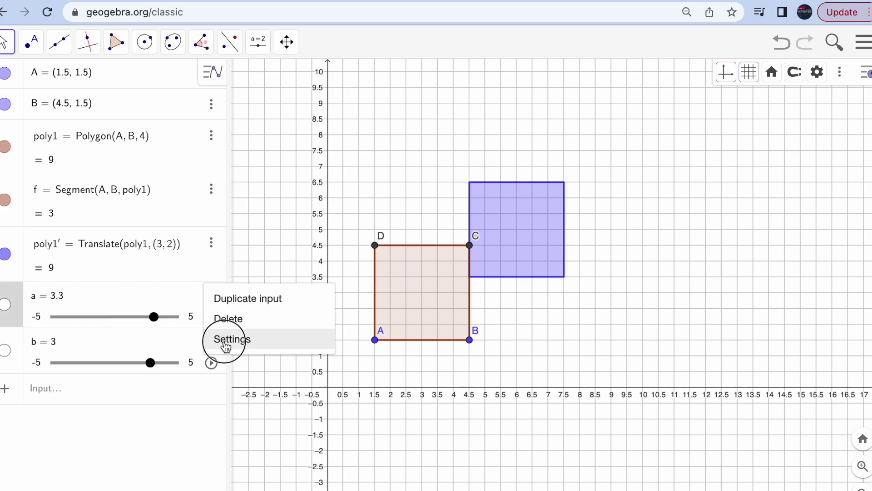
left_click(211, 340)
left_click(704, 71)
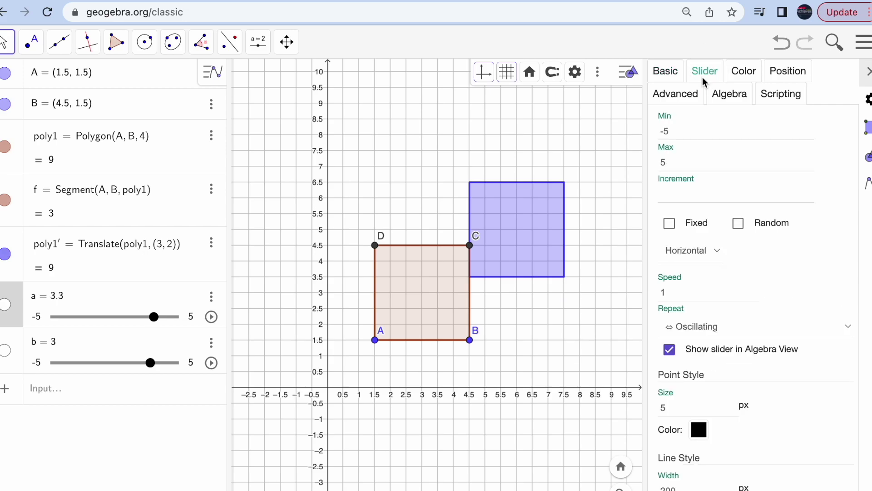
left_click(673, 199)
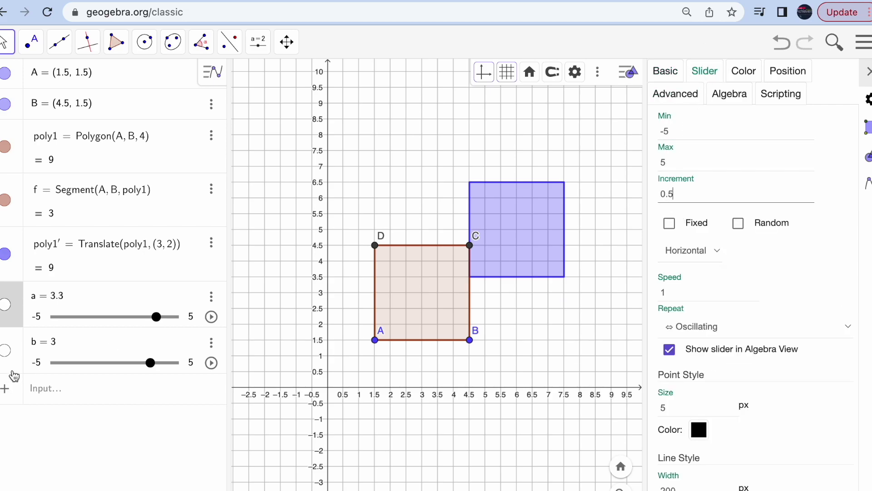
left_click(13, 372)
left_click(662, 195)
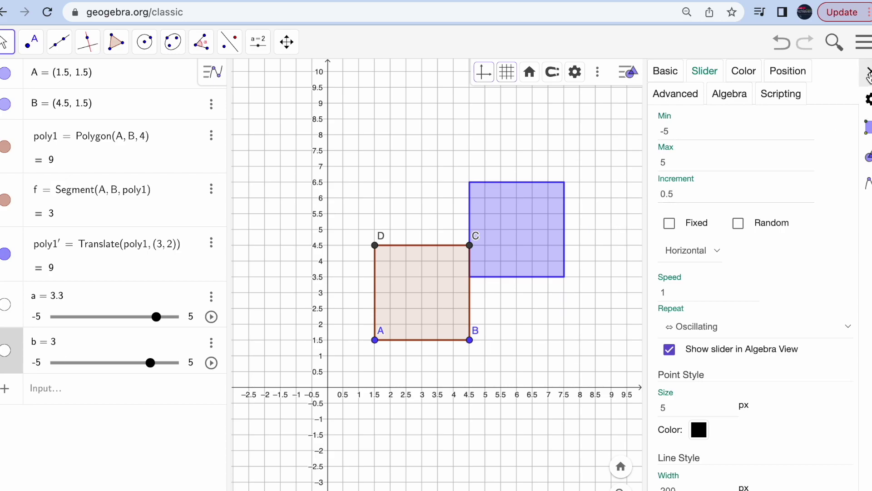
Step: Set slider b to 2.5
left_click(868, 73)
mouse_move(160, 366)
left_mouse_down()
mouse_move(116, 362)
mouse_move(171, 362)
mouse_move(144, 364)
left_mouse_up()
left_click(65, 397)
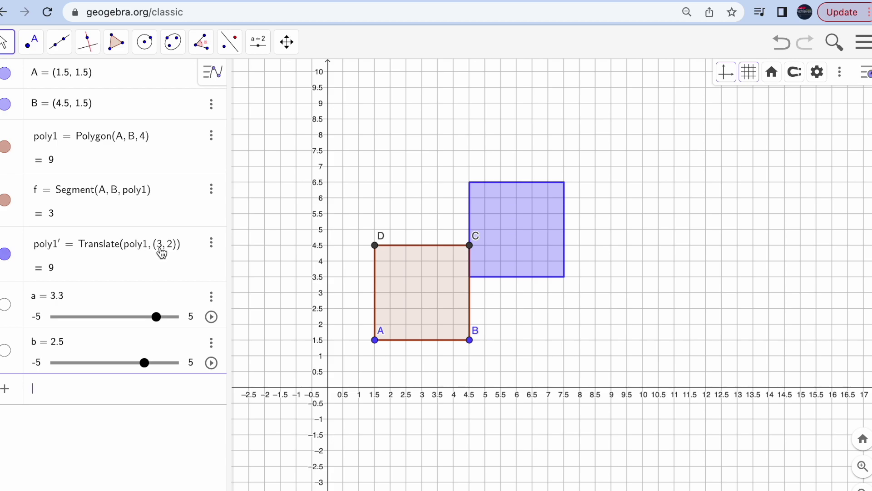
Step: Redefine poly1' as Translate(poly1, (a, b)) and show sliders a and b on the graph
left_click(162, 253)
key("BackSpace")
type("a")
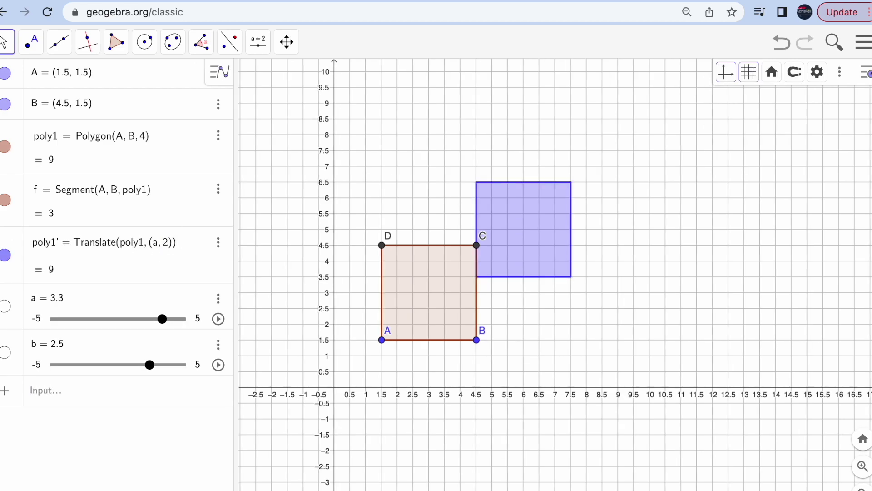
key("BackSpace")
type("b")
key("Return")
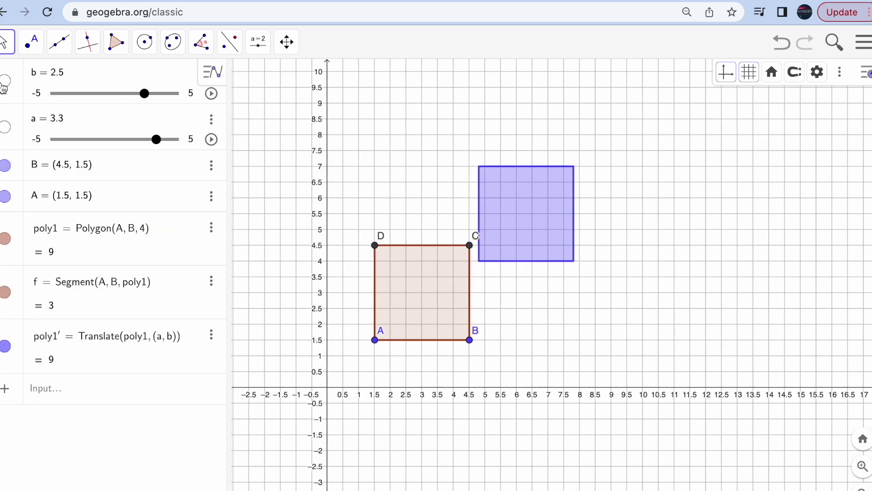
left_click(5, 82)
left_click(5, 127)
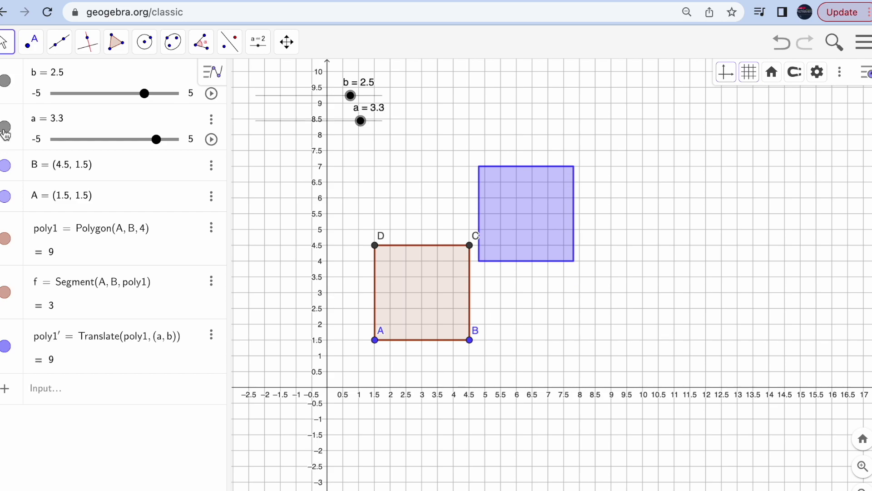
Step: Move sliders a and b to the lower right of the graph, then set a to -1 and b to 2.5
left_click_drag(274, 127, 572, 355)
left_click_drag(288, 95, 726, 321)
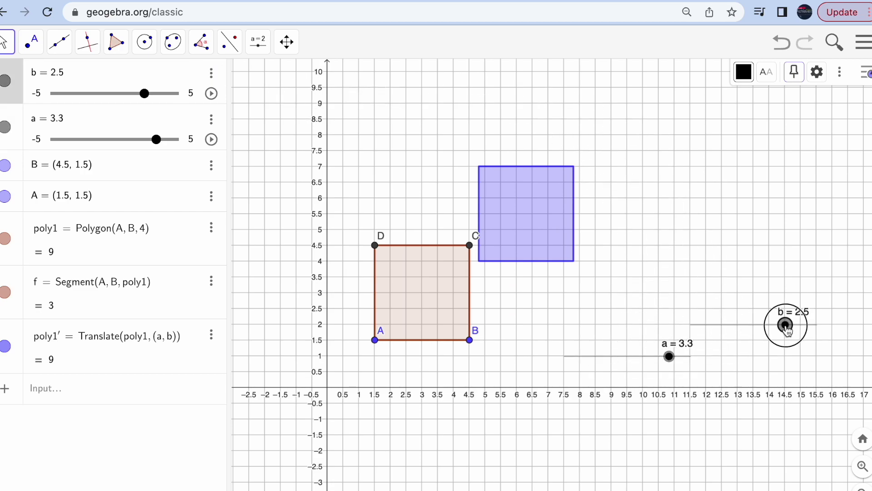
mouse_move(785, 325)
left_mouse_down()
mouse_move(753, 324)
mouse_move(798, 325)
left_mouse_up()
left_click_drag(671, 360, 617, 366)
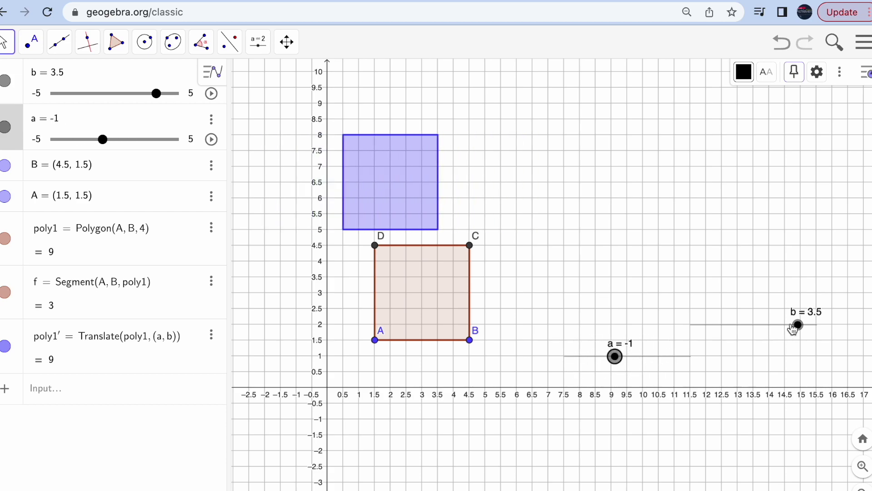
mouse_move(796, 328)
left_mouse_down()
mouse_move(754, 328)
mouse_move(784, 329)
left_mouse_up()
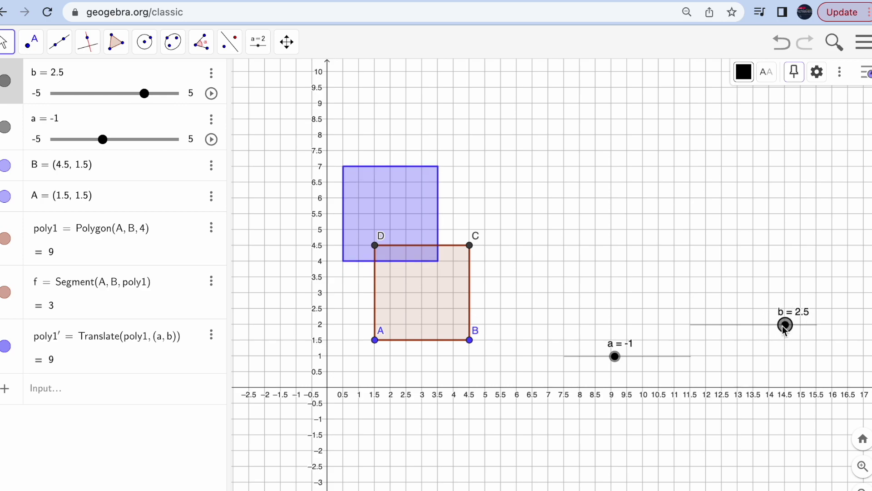
Step: Make slider b vertical and set it to 1.5
left_click(212, 73)
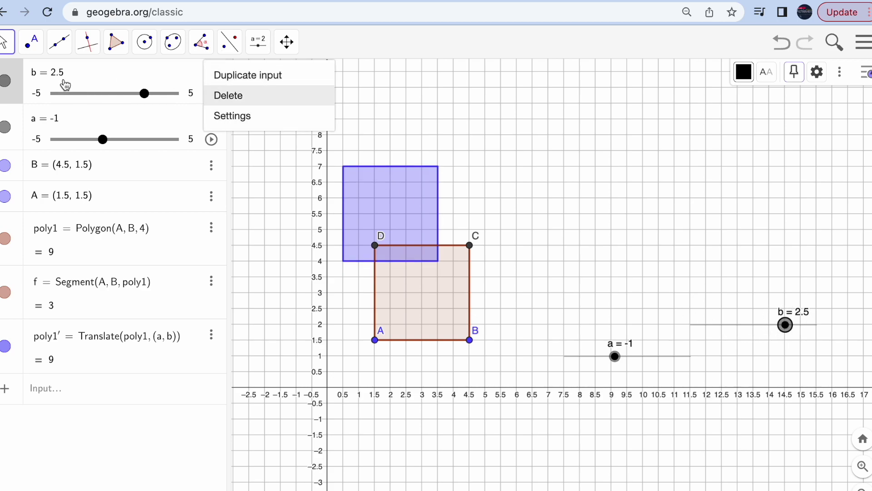
left_click(229, 119)
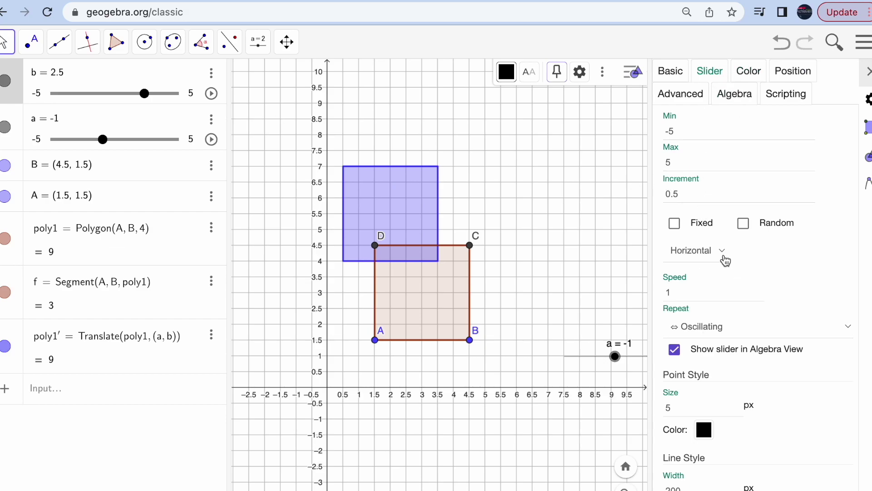
left_click(722, 254)
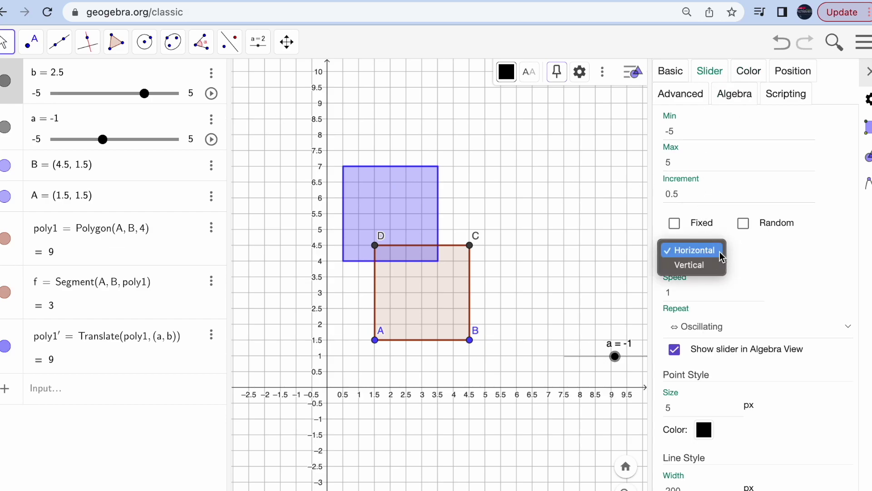
left_click(692, 265)
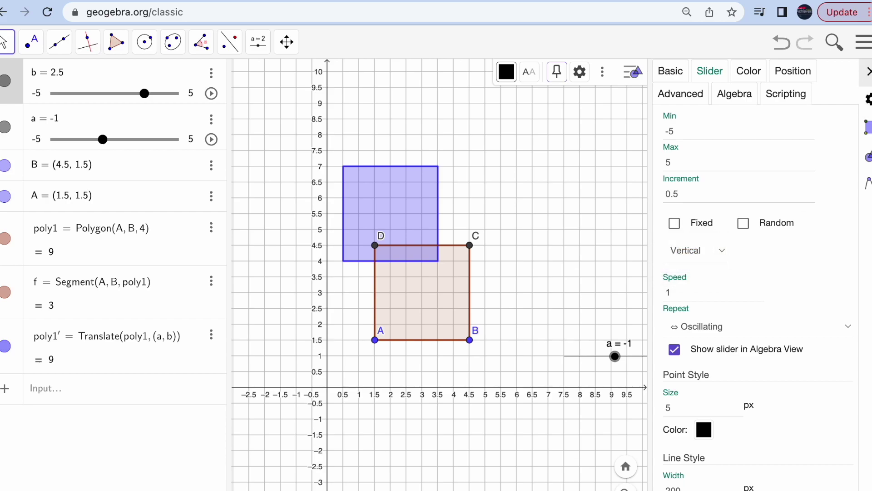
left_click(867, 73)
mouse_move(691, 234)
left_mouse_down()
mouse_move(691, 289)
mouse_move(692, 218)
mouse_move(691, 243)
left_mouse_up()
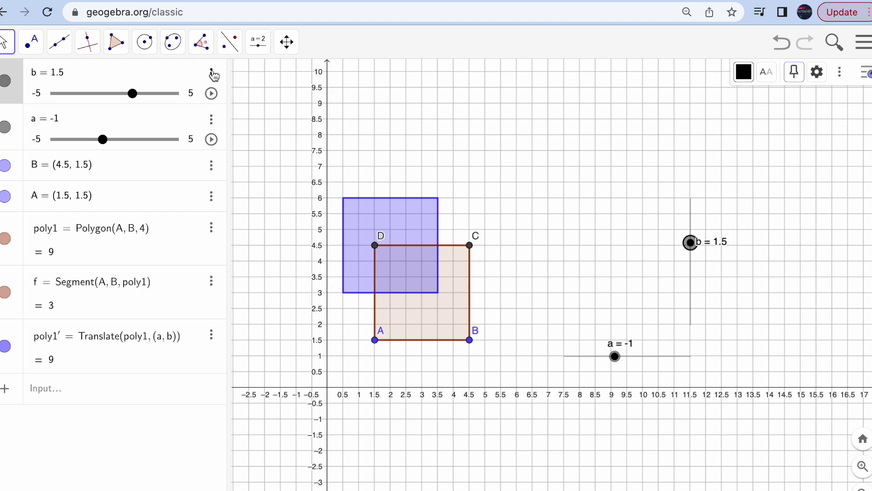
Step: Reopen slider b's settings and widen the settings panel
left_click(212, 73)
left_click(224, 119)
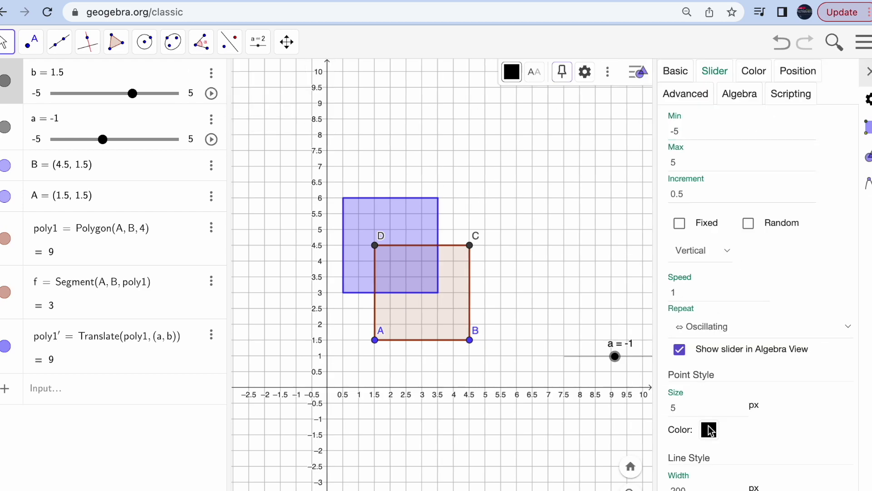
left_click_drag(655, 453, 579, 434)
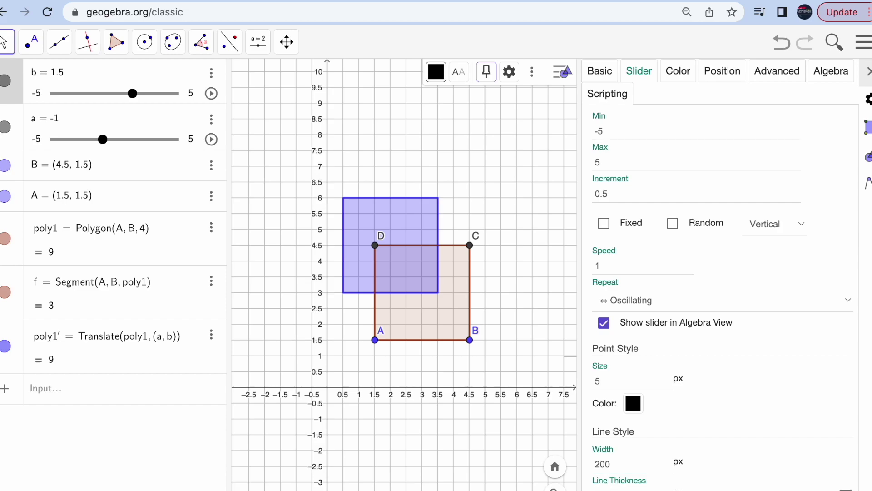
Step: Set slider b to 0 and slider a to 4.5, placing the blue square right of ABCD
left_click(866, 72)
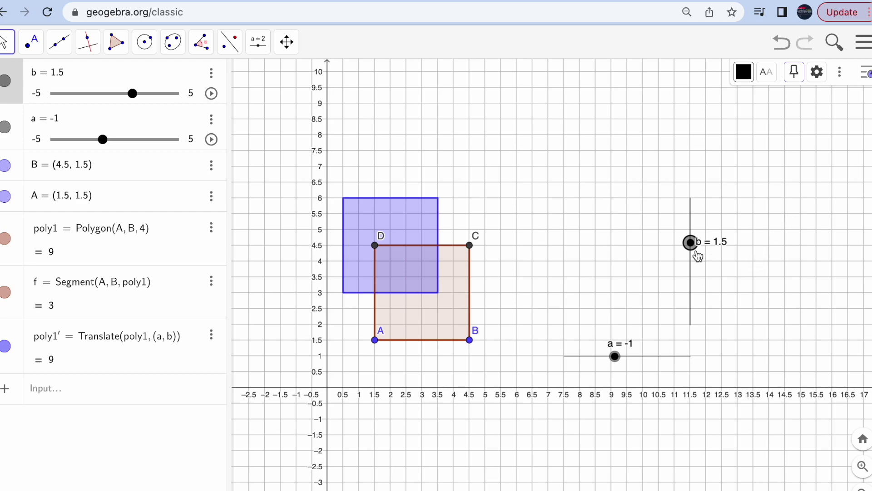
left_click_drag(690, 243, 692, 267)
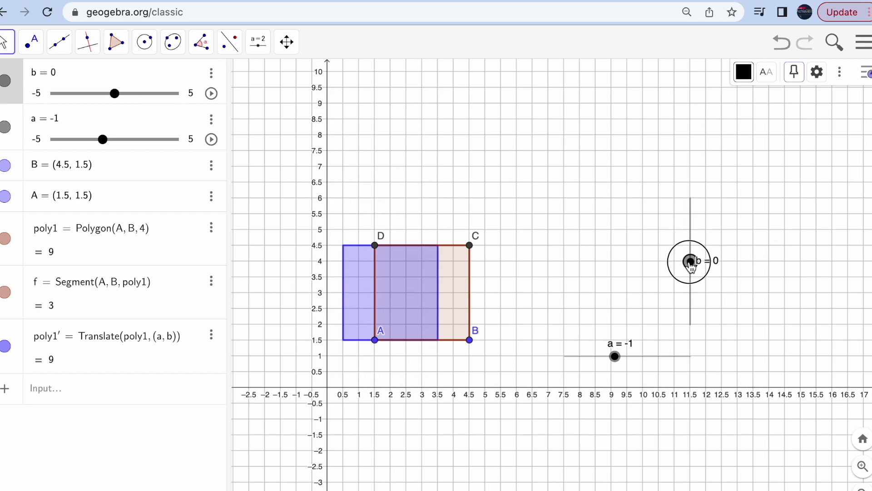
left_click_drag(615, 360, 684, 356)
left_click(93, 401)
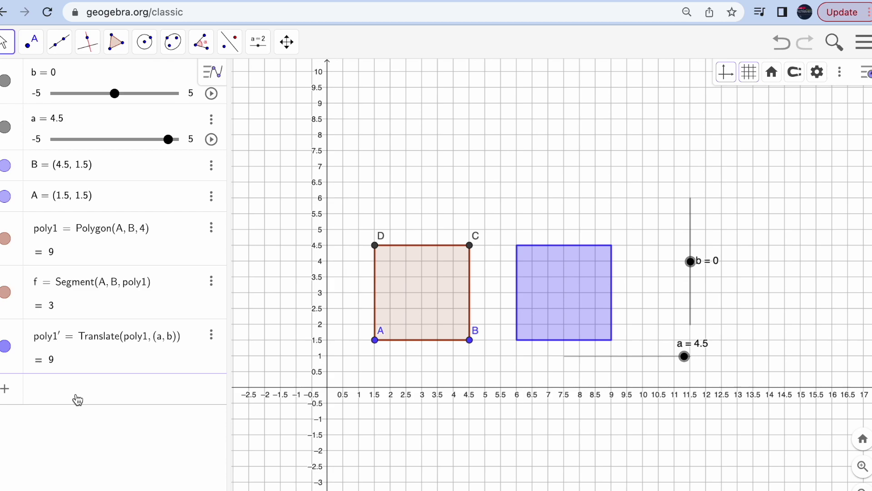
Step: Create point A' = Translate(A, (a, b)) at (6, 1.5)
type("Tra")
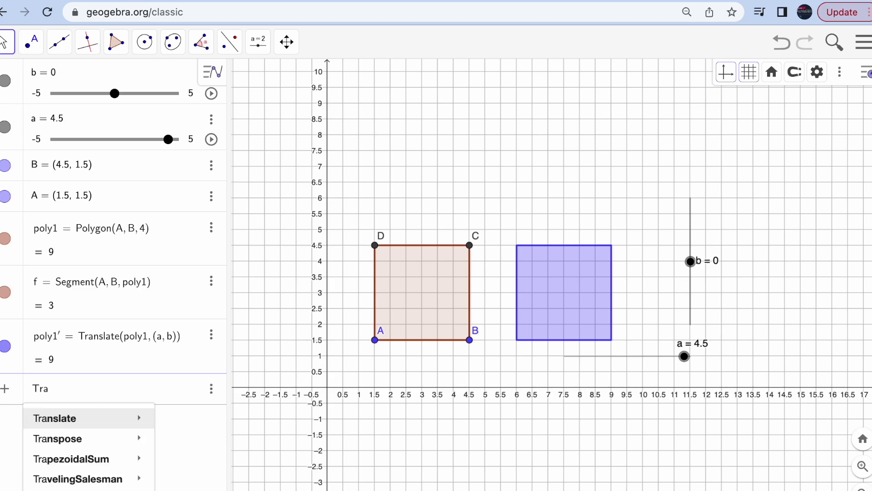
key("Right")
key("Return")
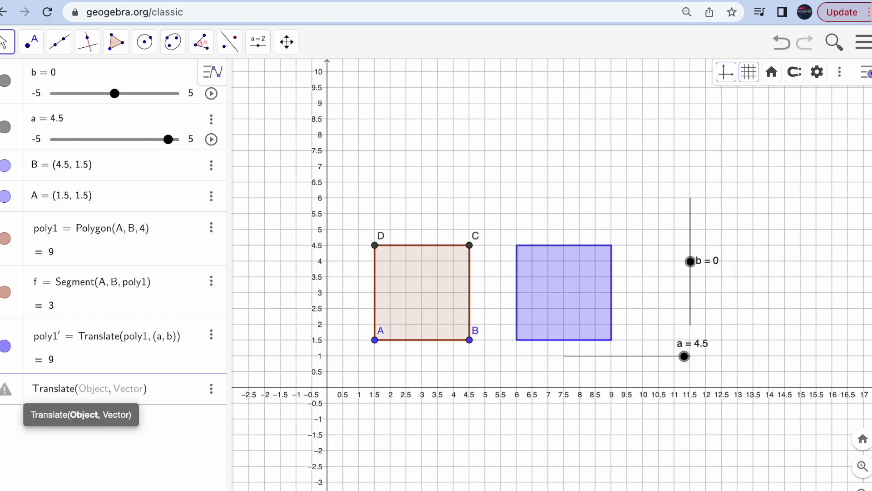
type("A")
key("Tab")
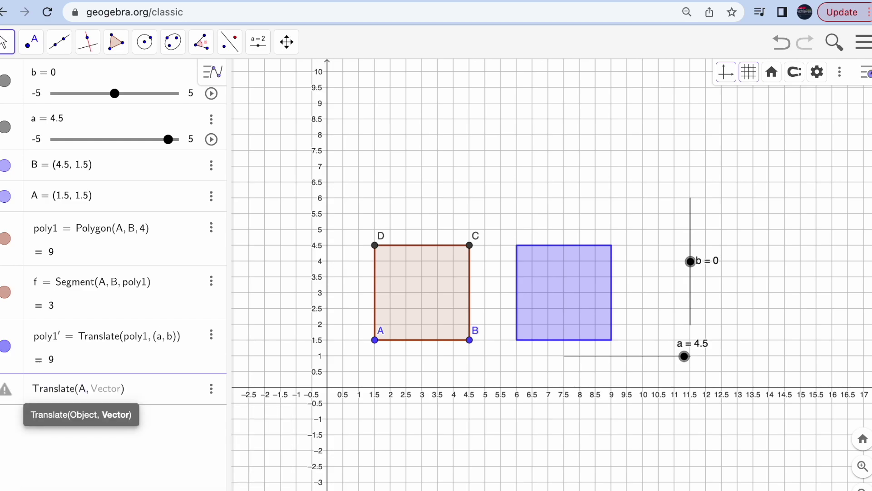
type("(")
type("a, b")
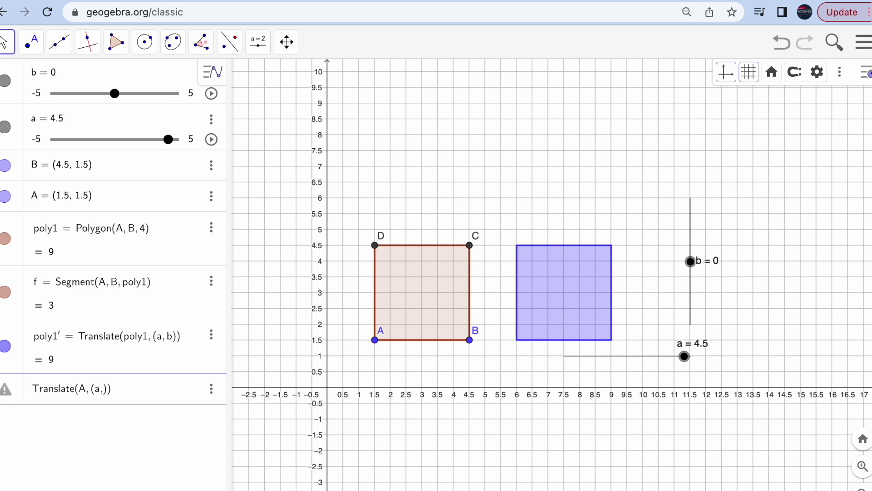
key("Return")
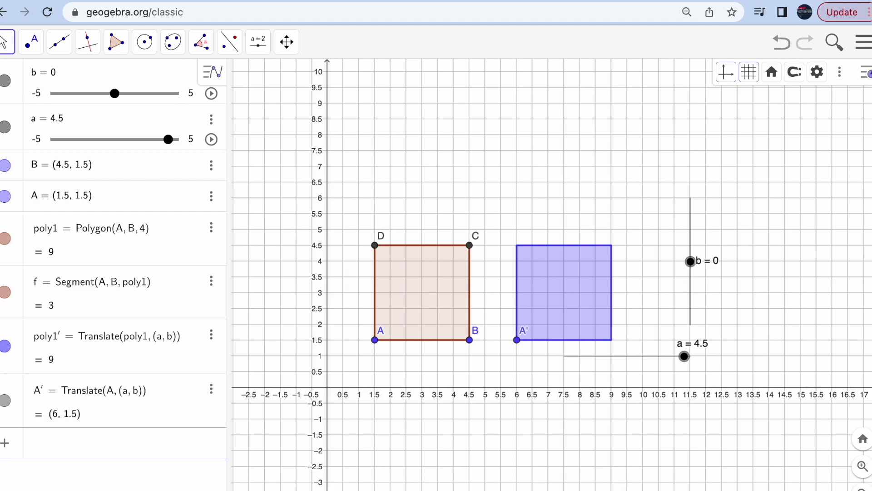
type("Tran")
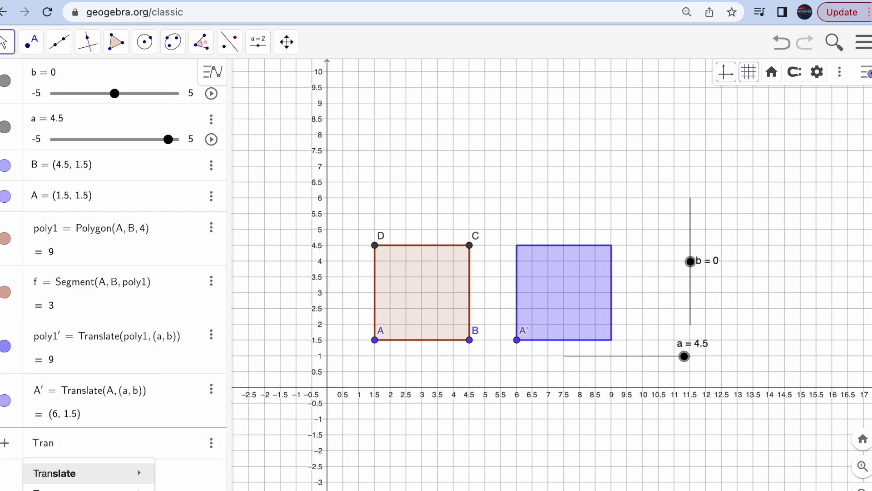
key("BackSpace")
key("BackSpace")
key("BackSpace")
key("BackSpace")
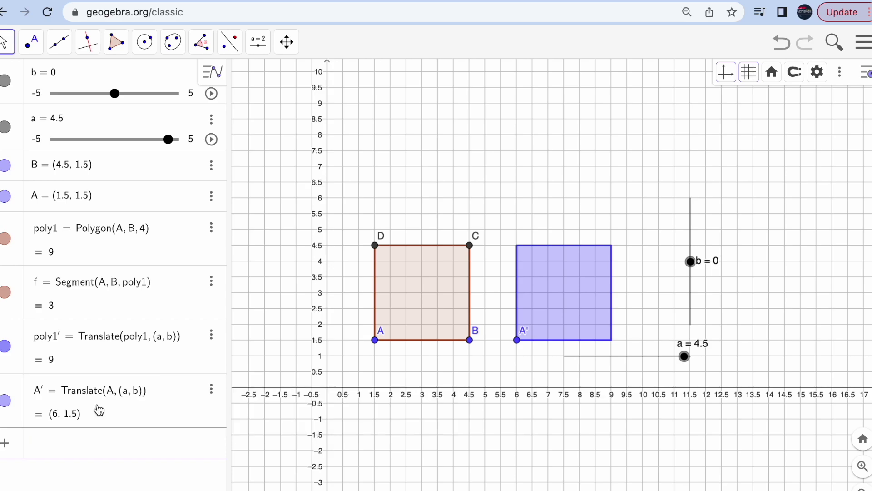
Step: Duplicate A' as point B' = Translate(B, (a, b)) at (9, 1.5)
left_click(212, 389)
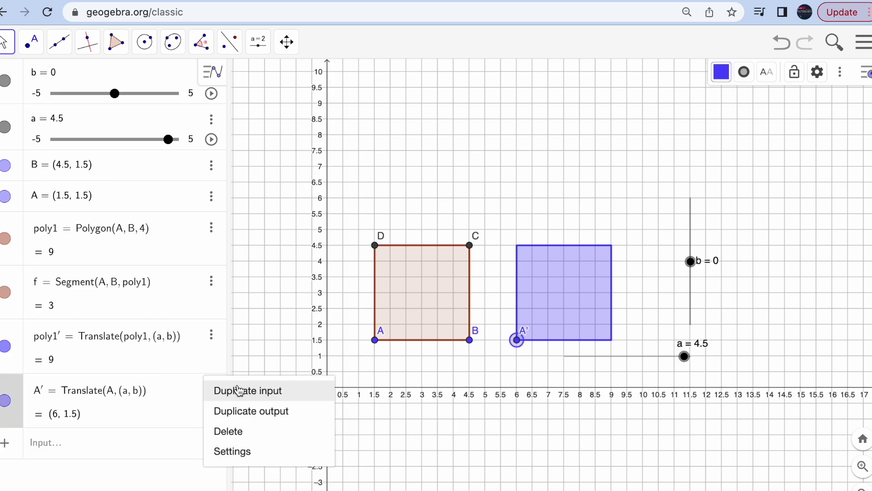
left_click(248, 391)
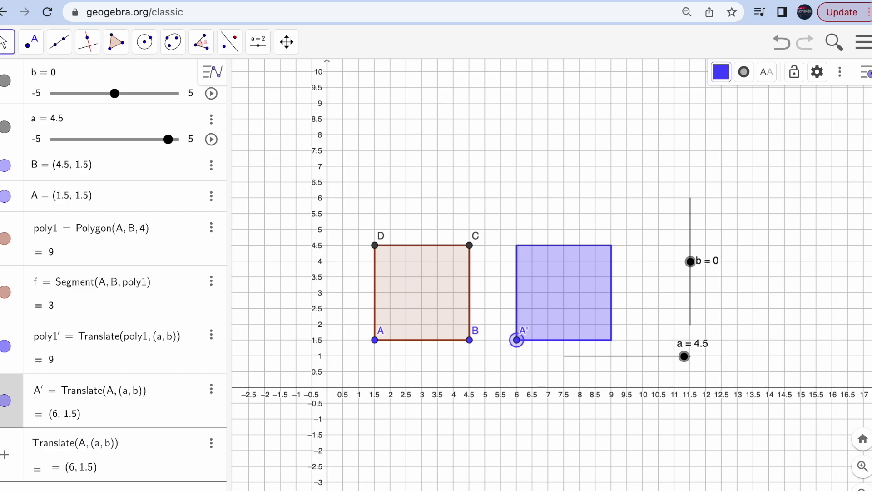
key("BackSpace")
type("B")
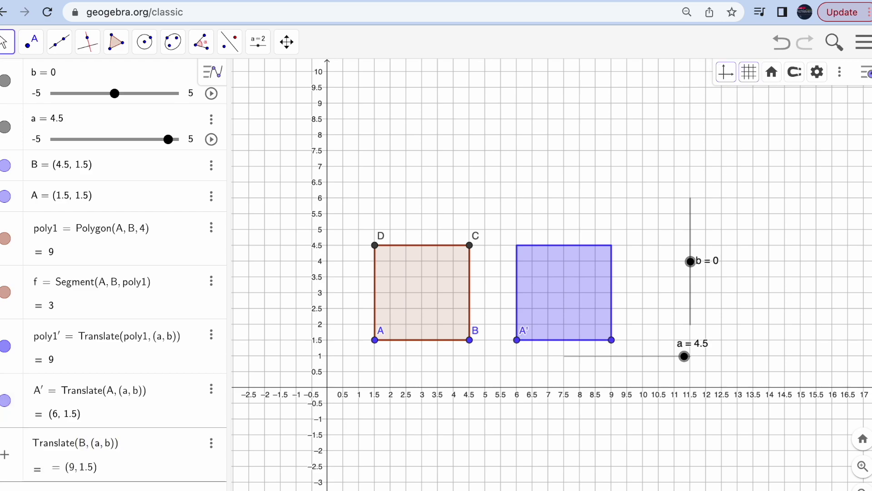
key("Return")
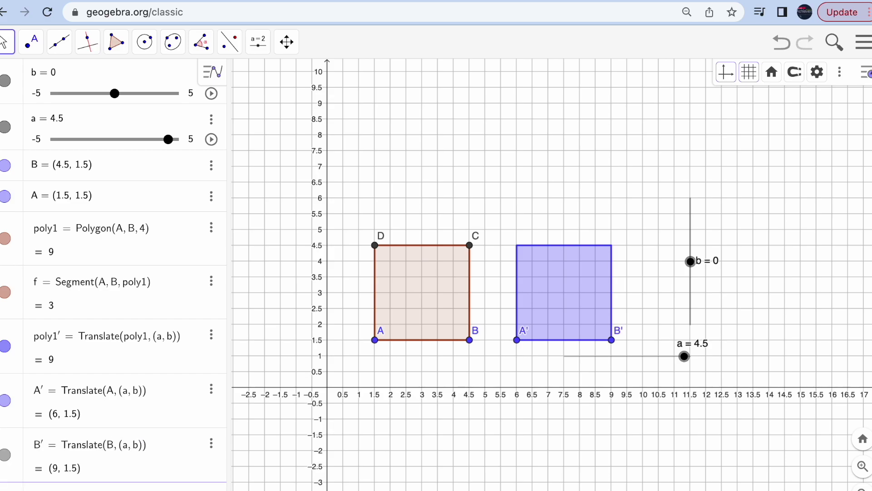